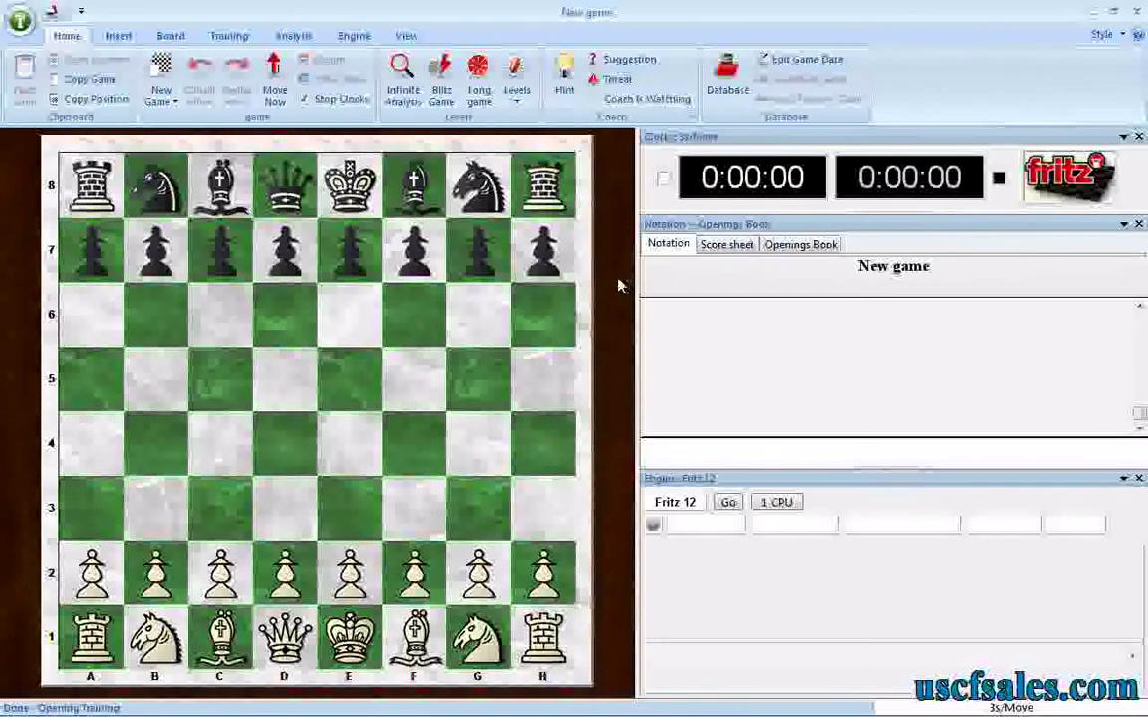
# - Start Opening Training on the Ruy Lopez, putting 1.e4 e5 2.Nf3 Nc6 3.Bb5 on the board
pyautogui.click(237, 37)
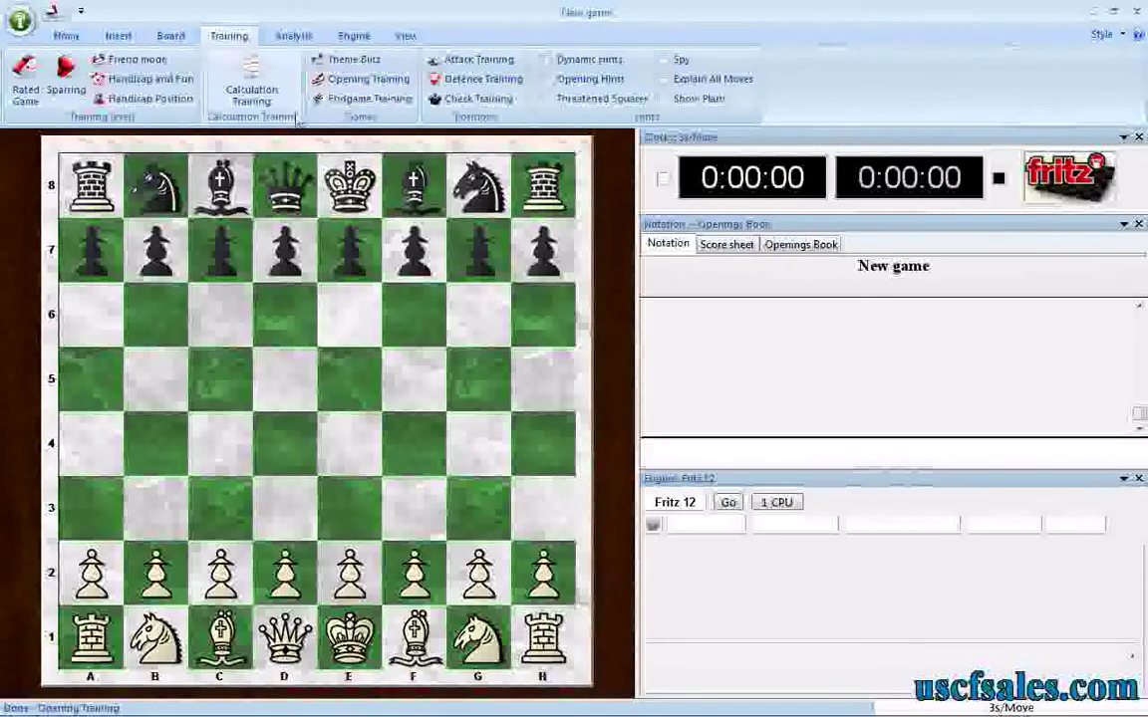
pyautogui.click(349, 84)
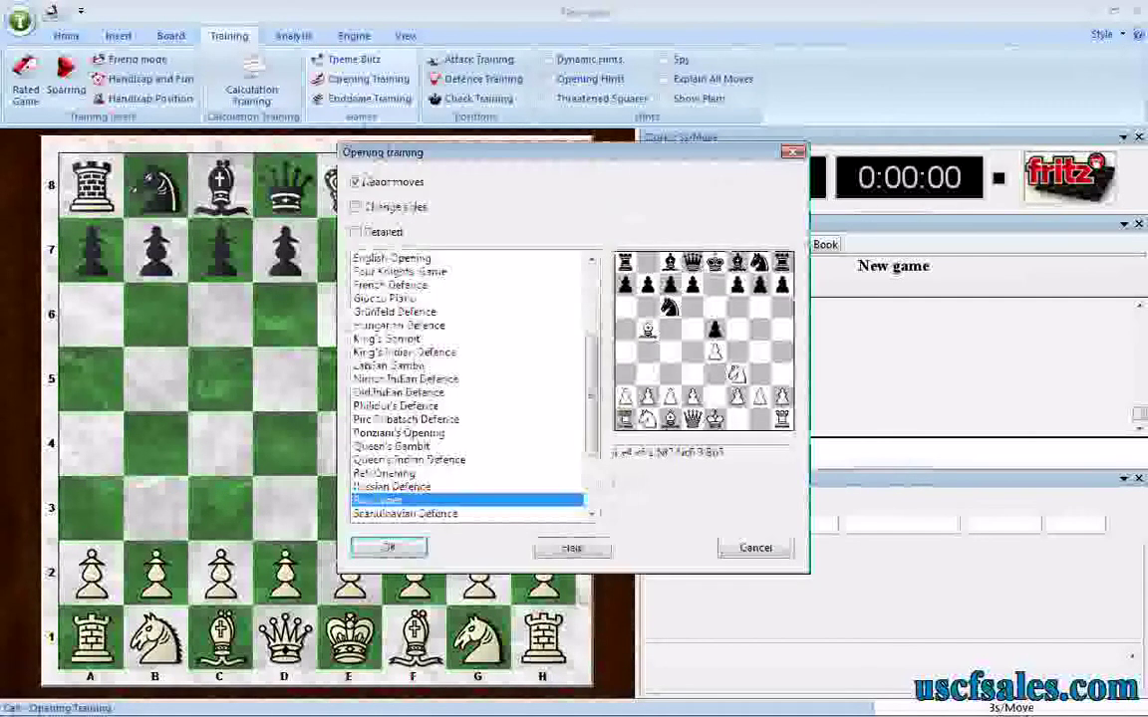
pyautogui.moveTo(592, 391); pyautogui.dragTo(592, 314)
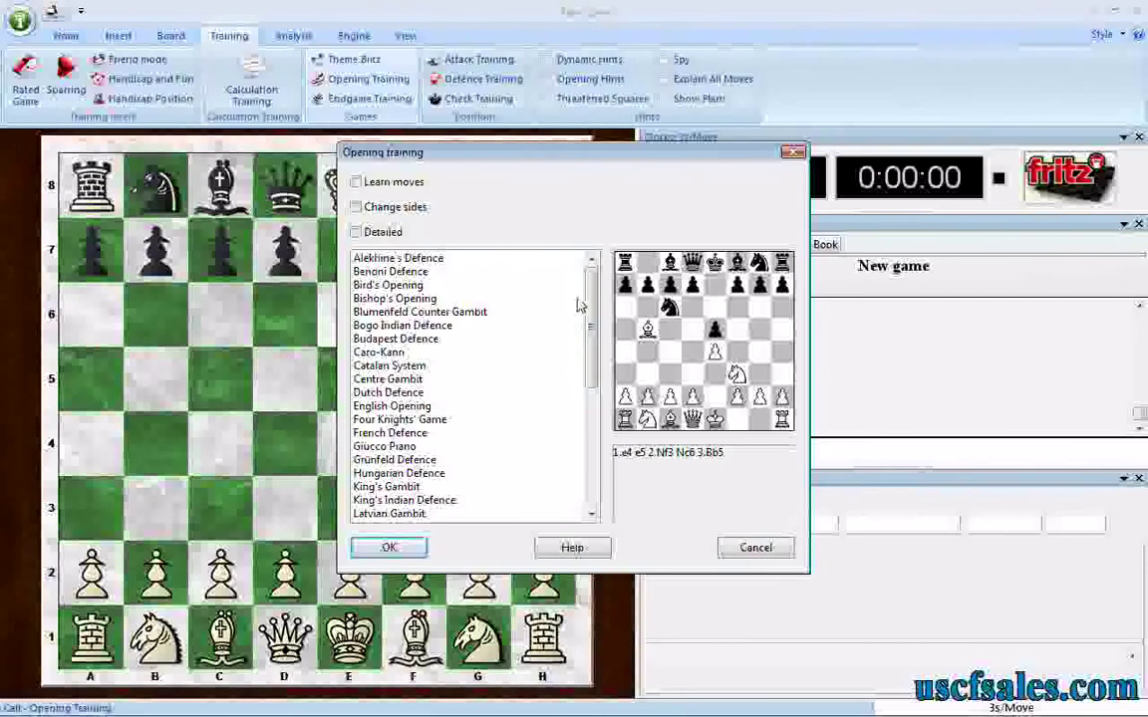
pyautogui.moveTo(592, 299); pyautogui.dragTo(591, 380)
pyautogui.click(439, 472)
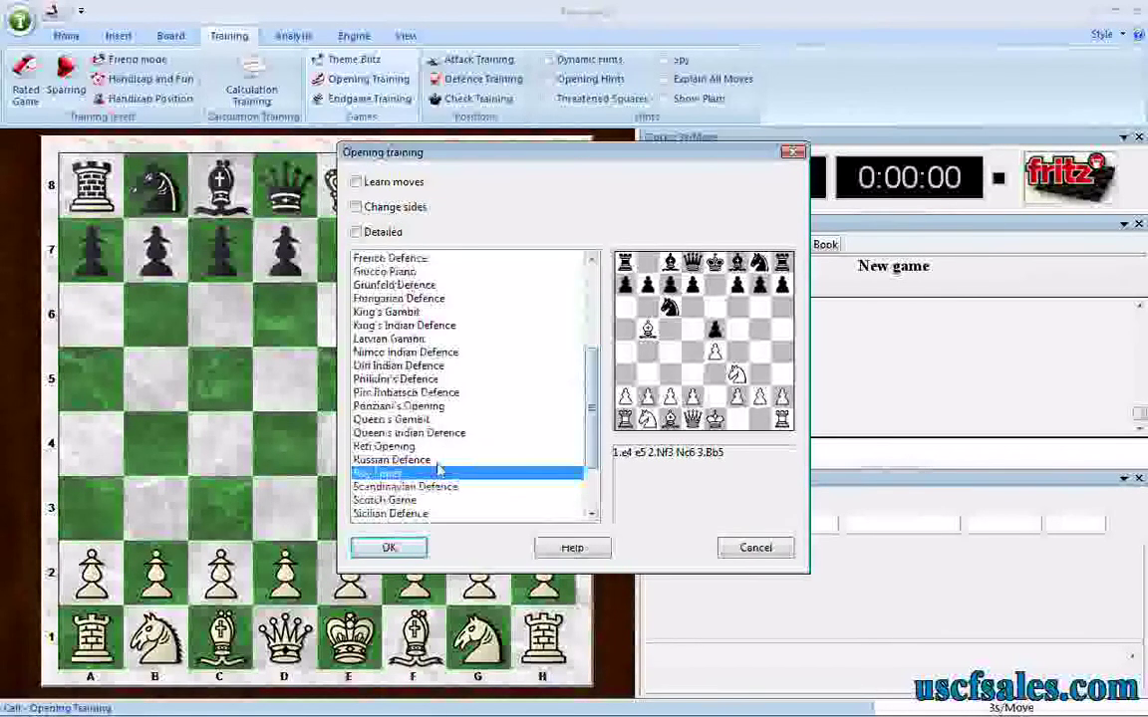
pyautogui.click(430, 393)
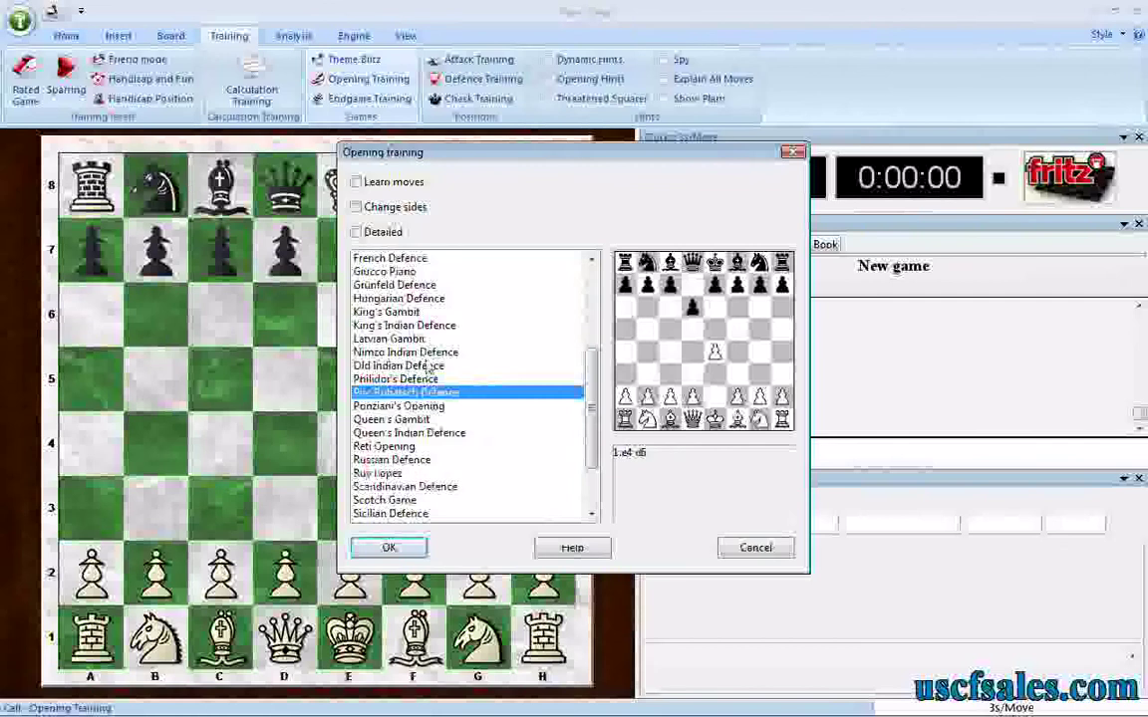
pyautogui.click(417, 327)
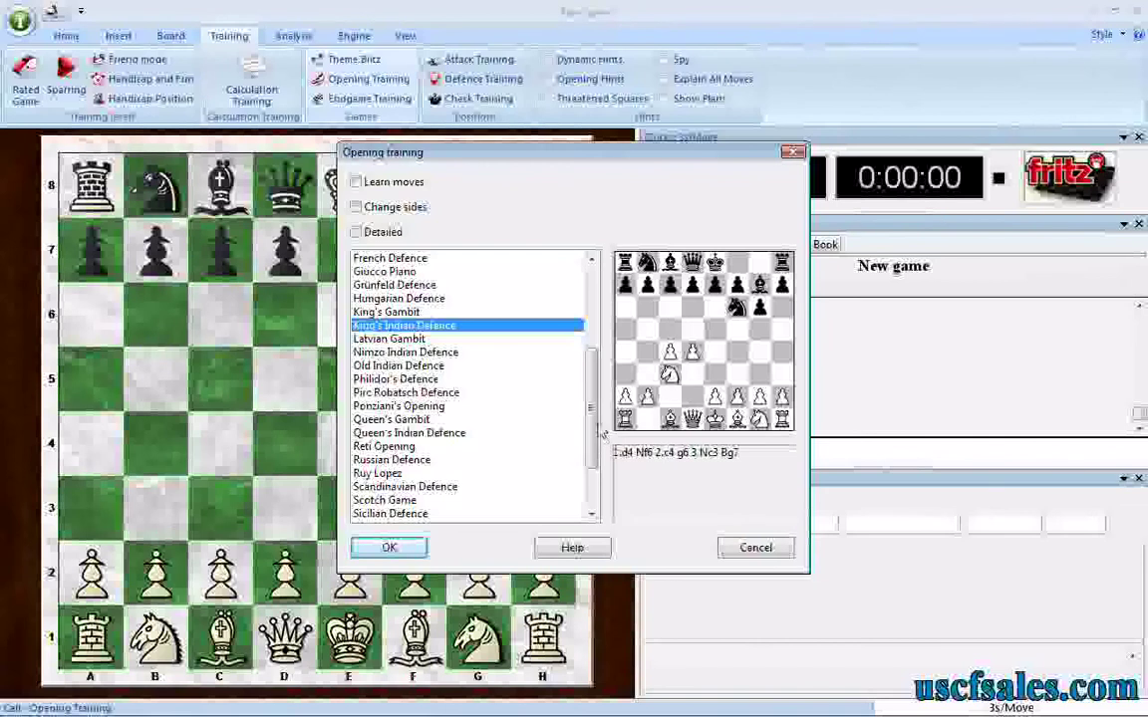
pyautogui.scroll(-2, 478, 418)
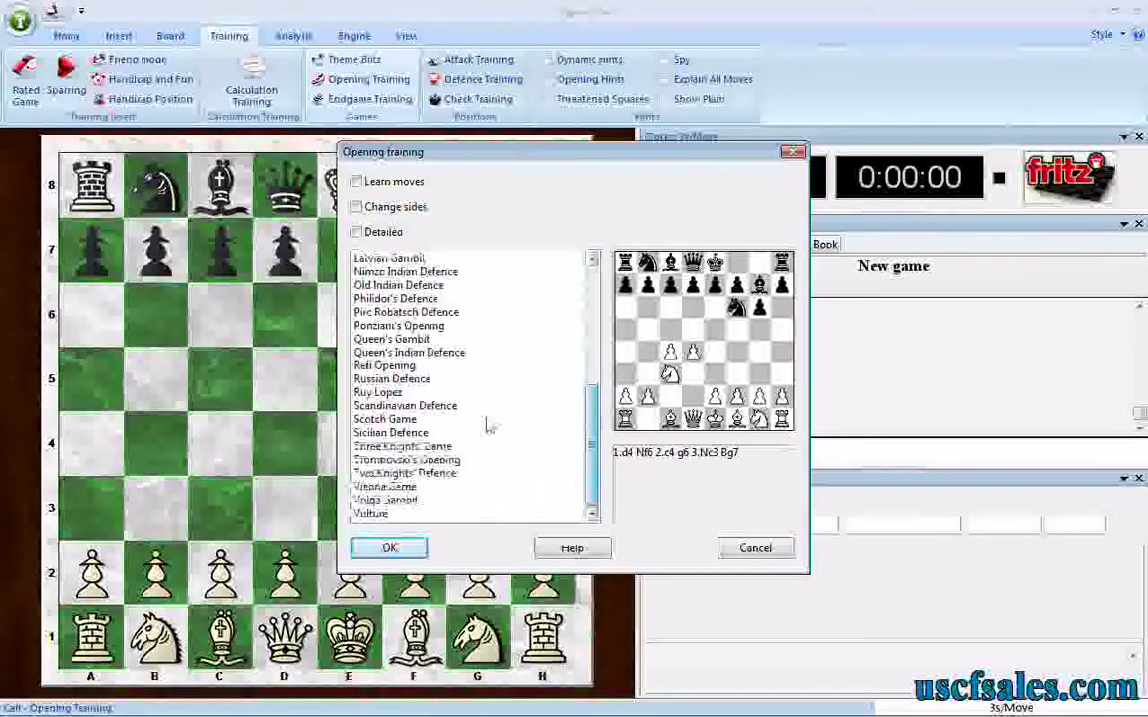
pyautogui.click(388, 395)
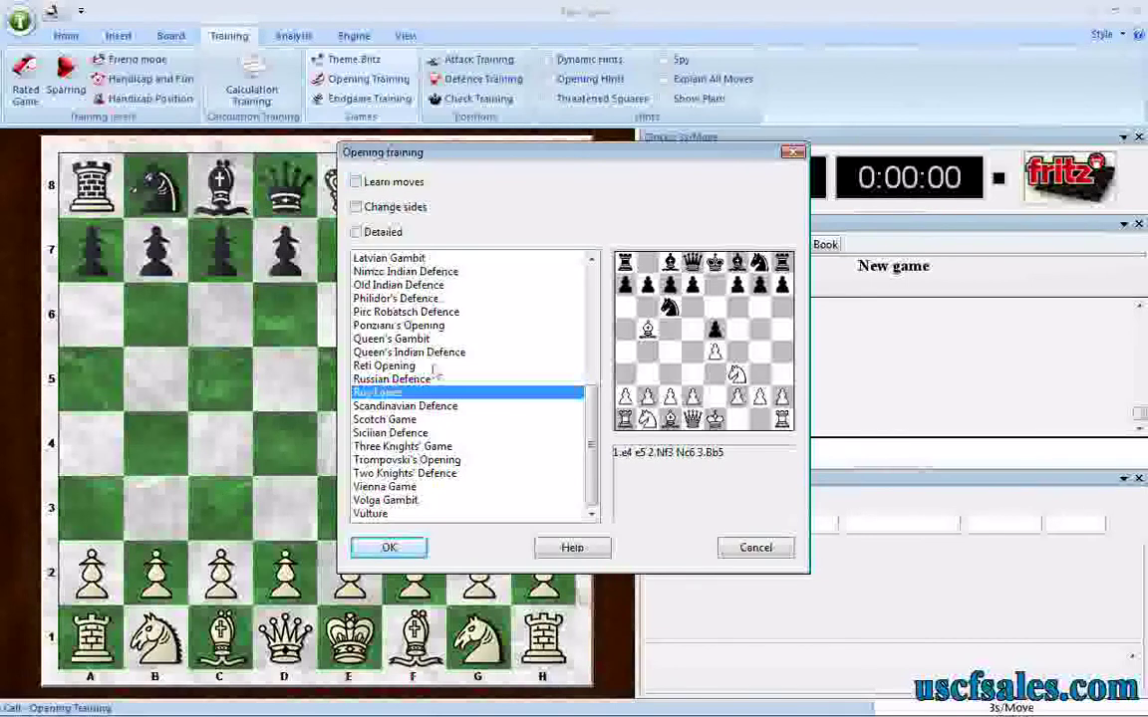
pyautogui.click(399, 547)
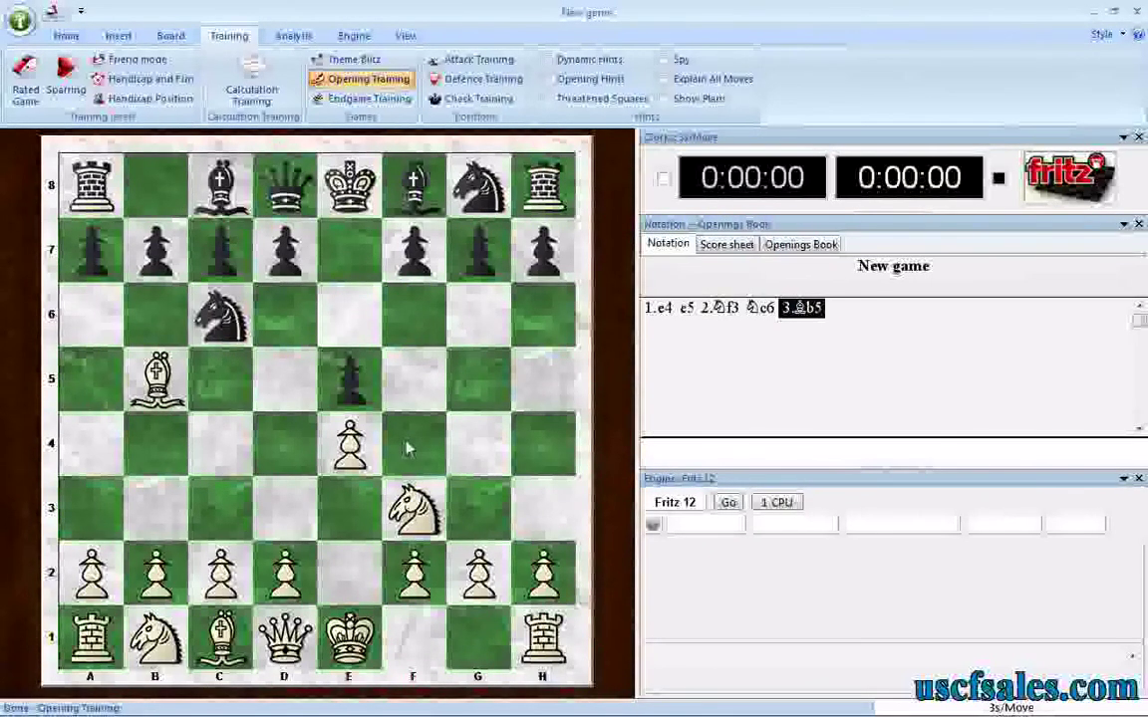
pyautogui.click(72, 38)
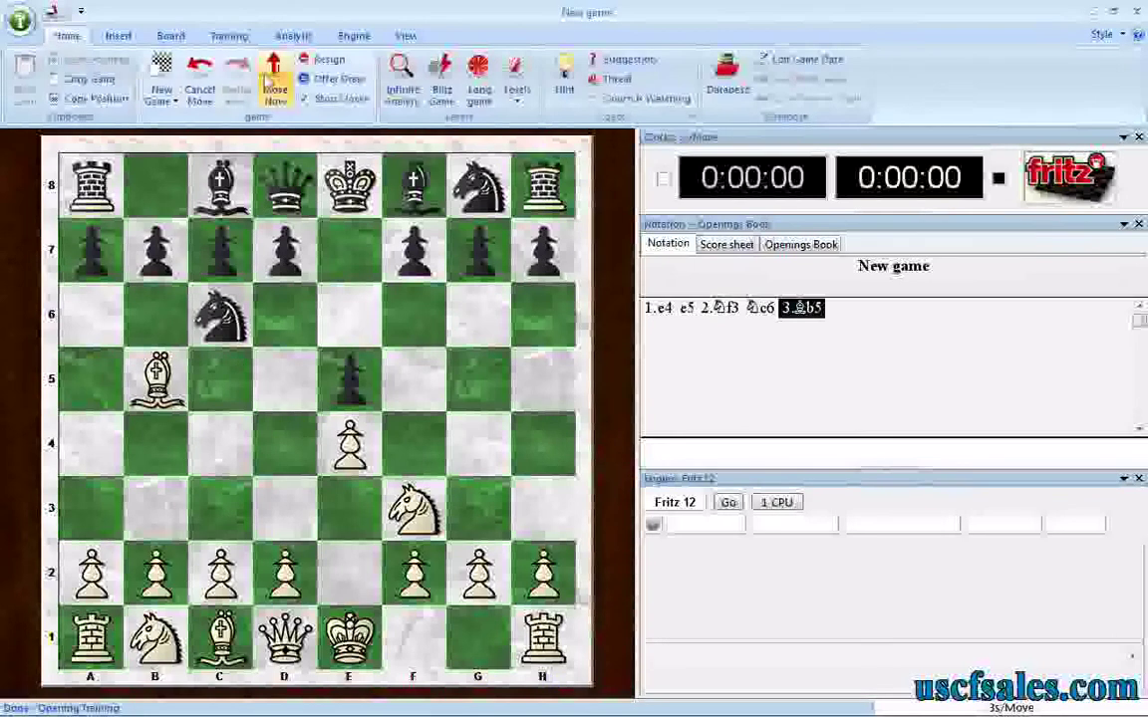
pyautogui.click(271, 86)
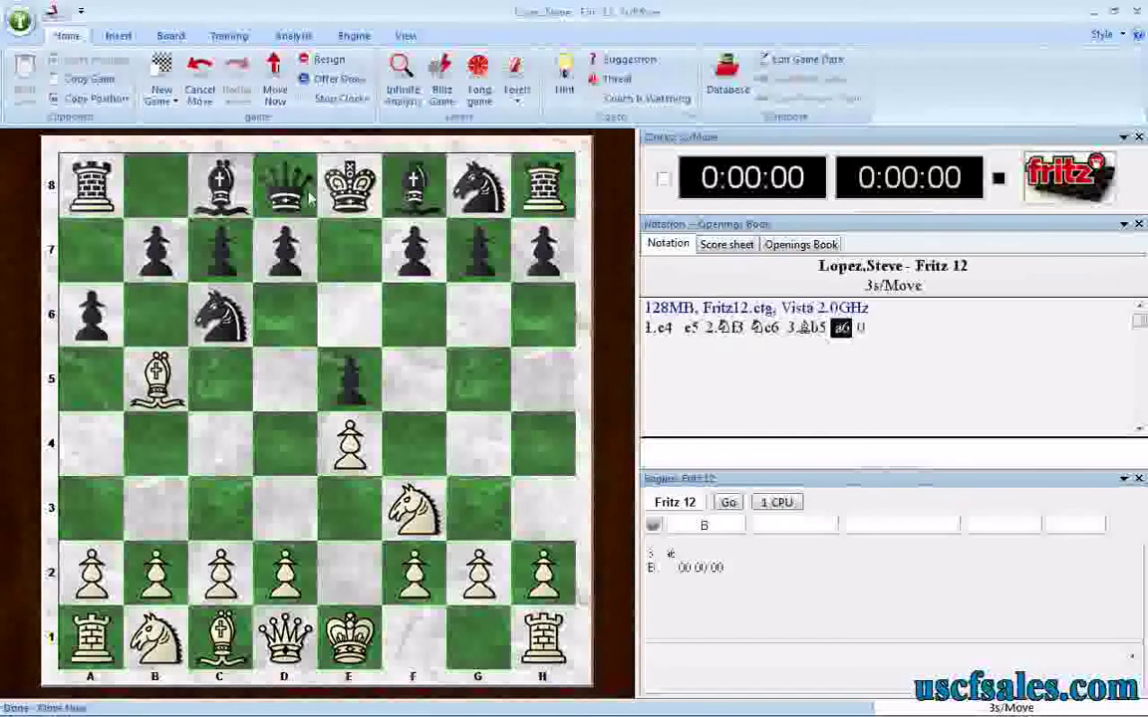
pyautogui.moveTo(156, 378); pyautogui.dragTo(97, 441)
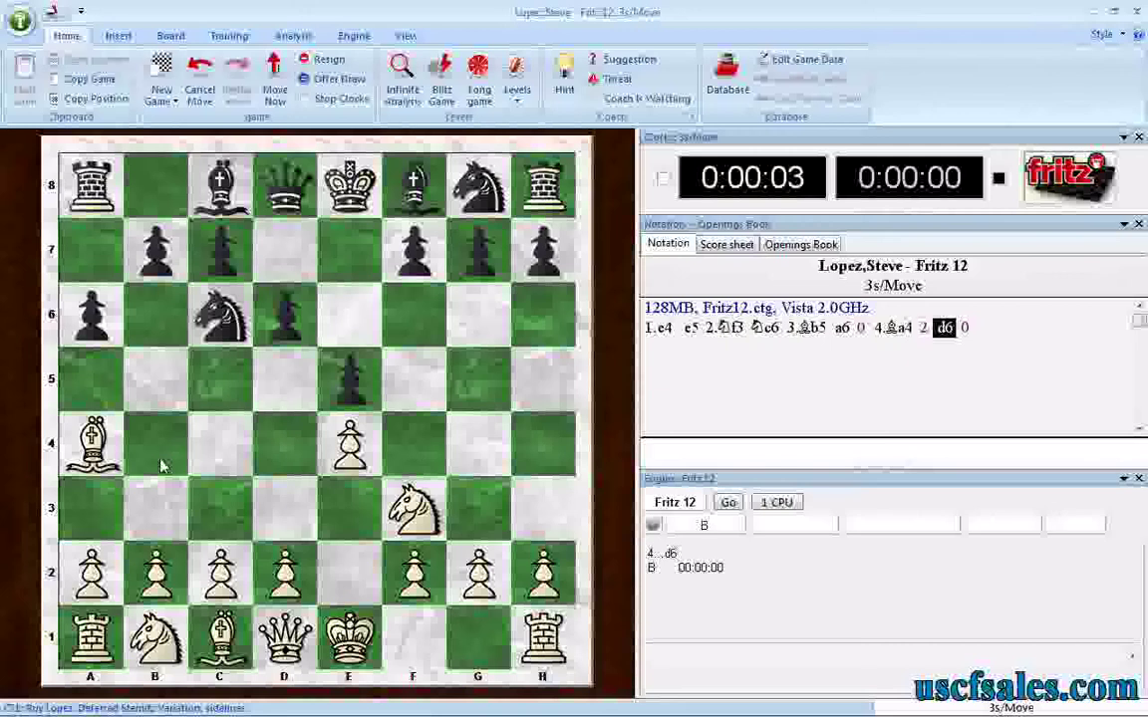
pyautogui.moveTo(284, 638); pyautogui.dragTo(349, 573)
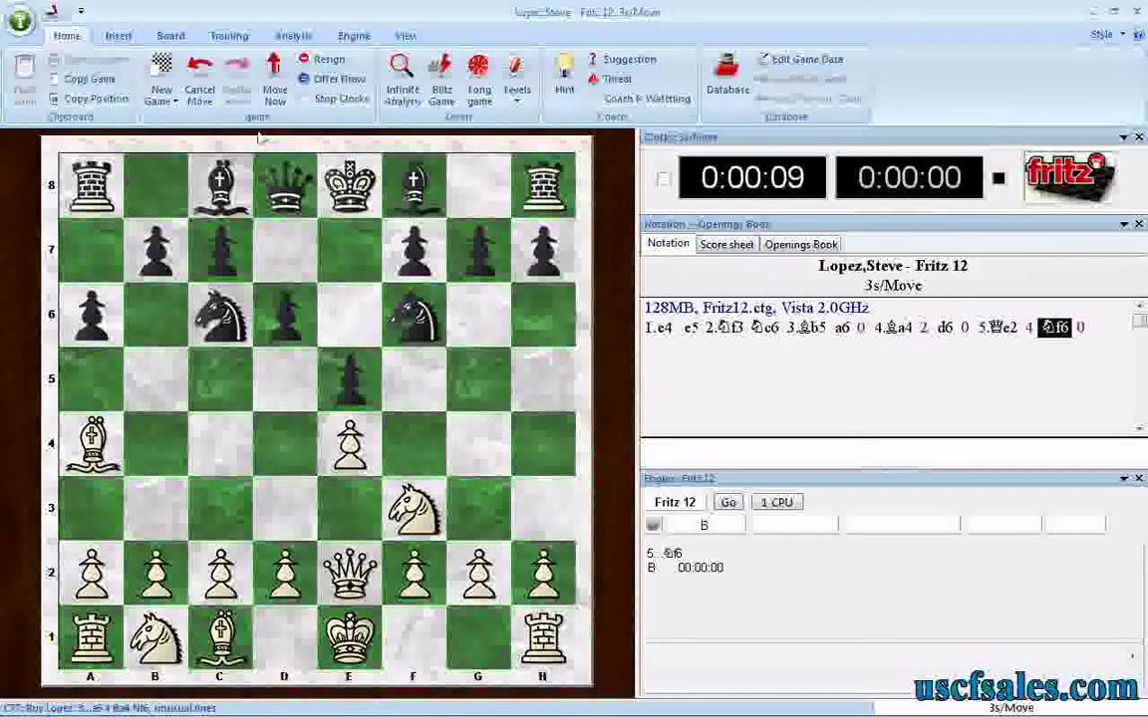
pyautogui.click(162, 72)
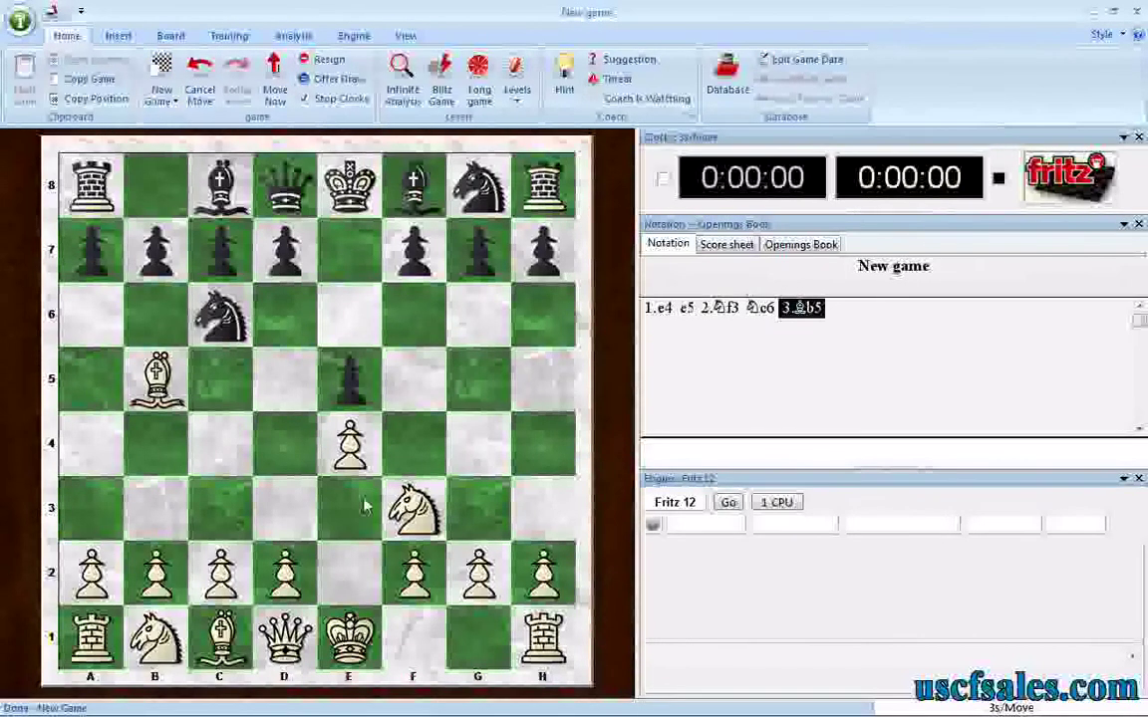
# - Switch Opening Training off and start a new game from the initial position
pyautogui.click(228, 39)
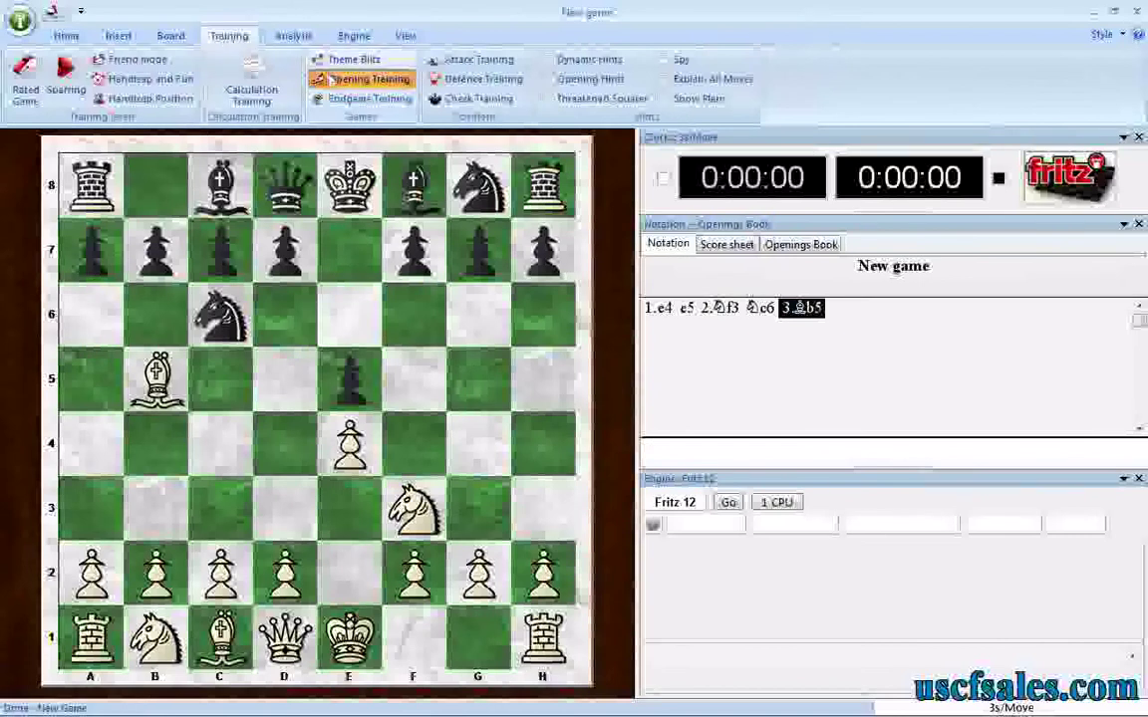
pyautogui.click(368, 79)
pyautogui.click(646, 404)
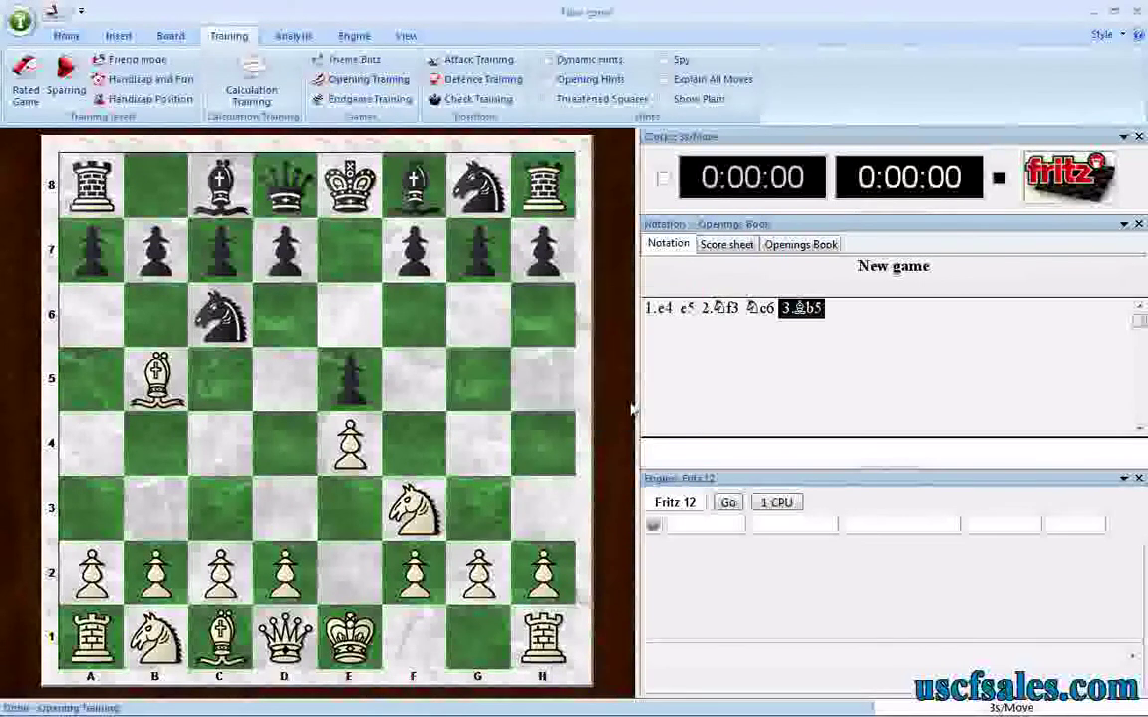
pyautogui.click(65, 36)
pyautogui.click(160, 90)
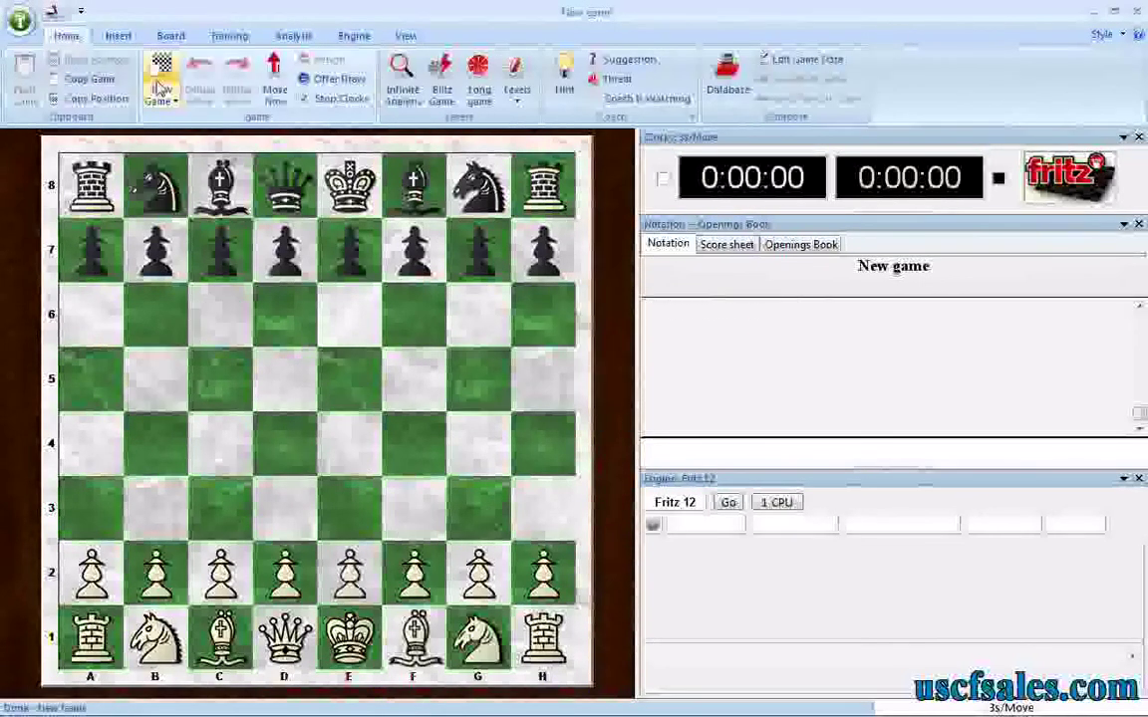
# - Restart Ruy Lopez opening training with Learn moves enabled
pyautogui.click(229, 36)
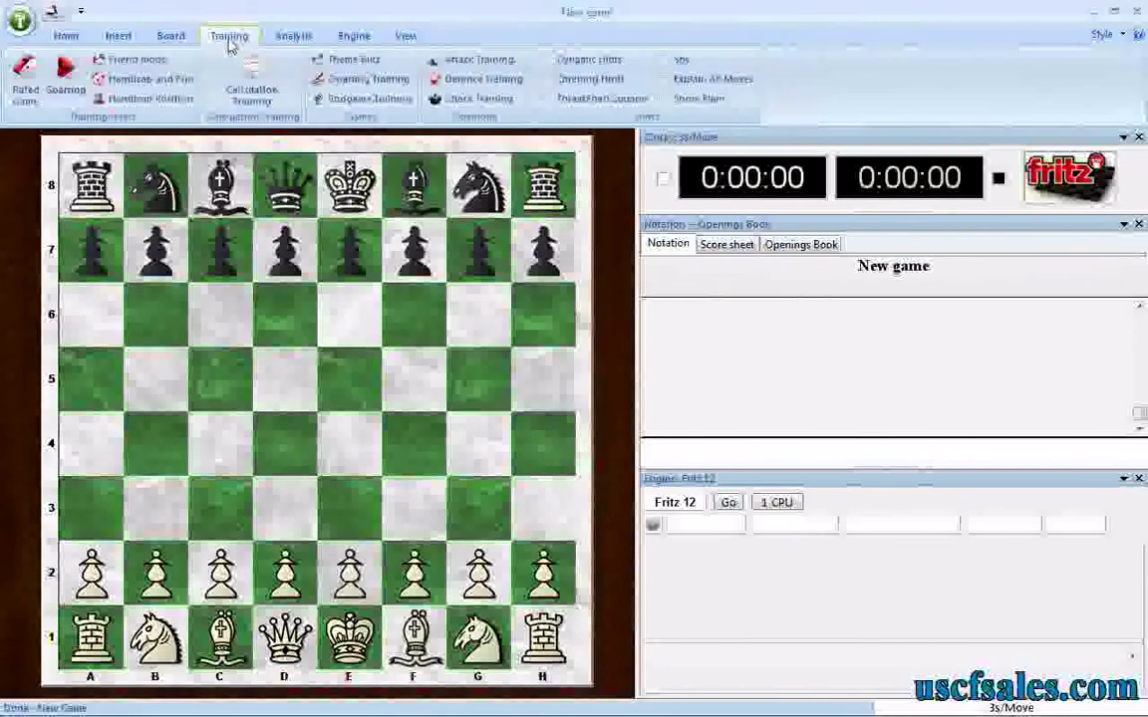
pyautogui.click(369, 80)
pyautogui.click(356, 182)
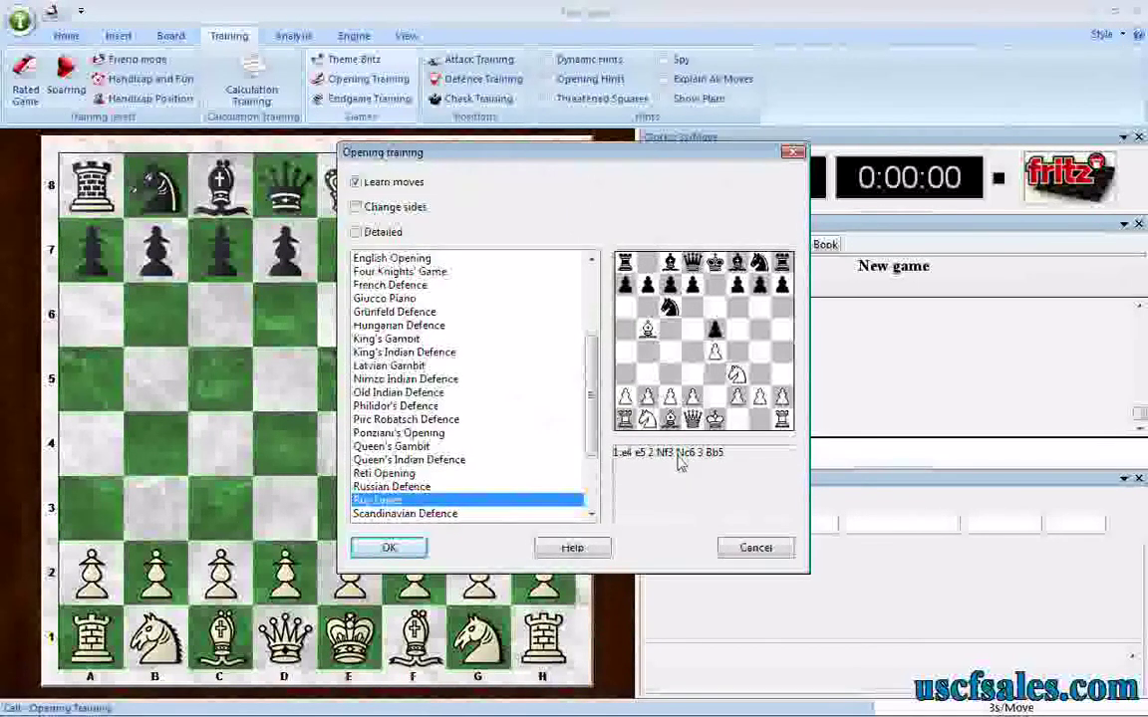
pyautogui.click(390, 551)
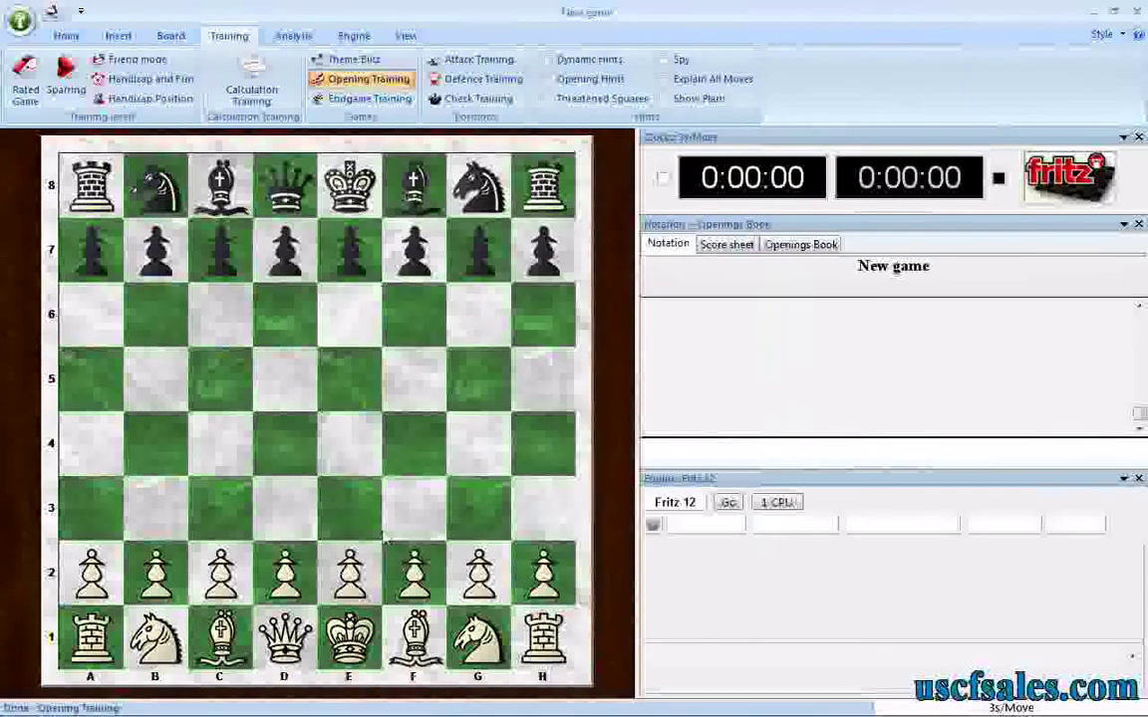
# - Play e4, Nf3, Bb5, Ba4 and Qe2 against the engine, reaching 5.Qe2 Nf6
pyautogui.moveTo(351, 569); pyautogui.dragTo(348, 444)
pyautogui.moveTo(477, 638); pyautogui.dragTo(413, 509)
pyautogui.moveTo(414, 638); pyautogui.dragTo(156, 382)
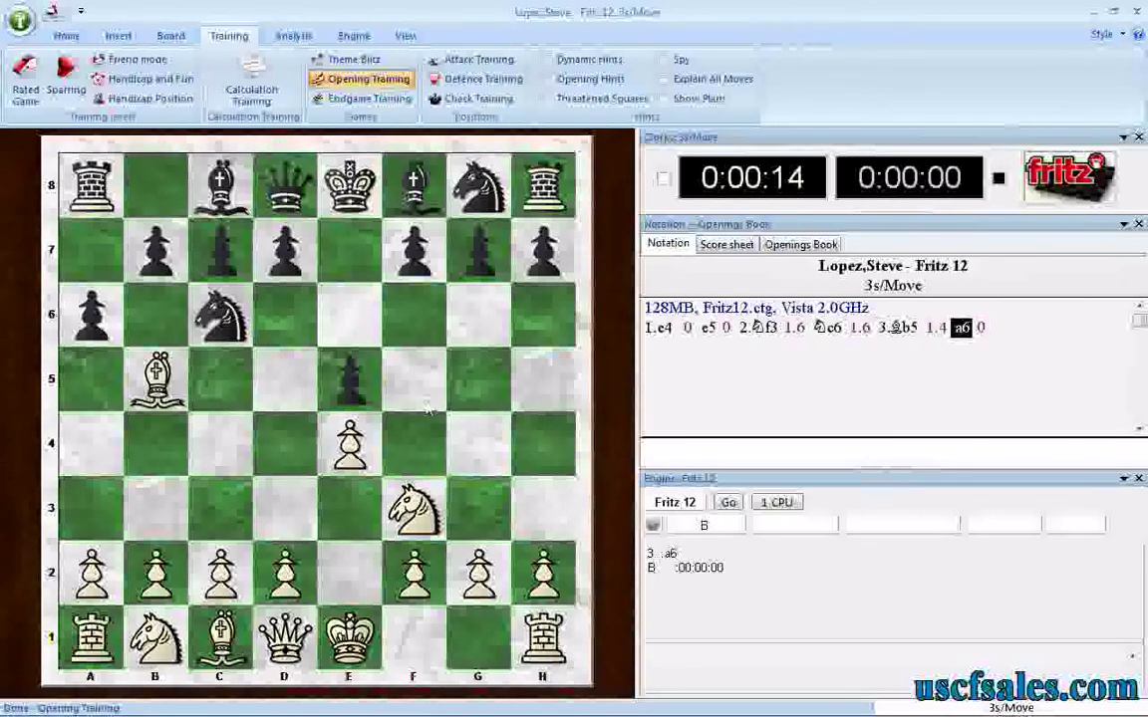
pyautogui.moveTo(155, 379); pyautogui.dragTo(92, 444)
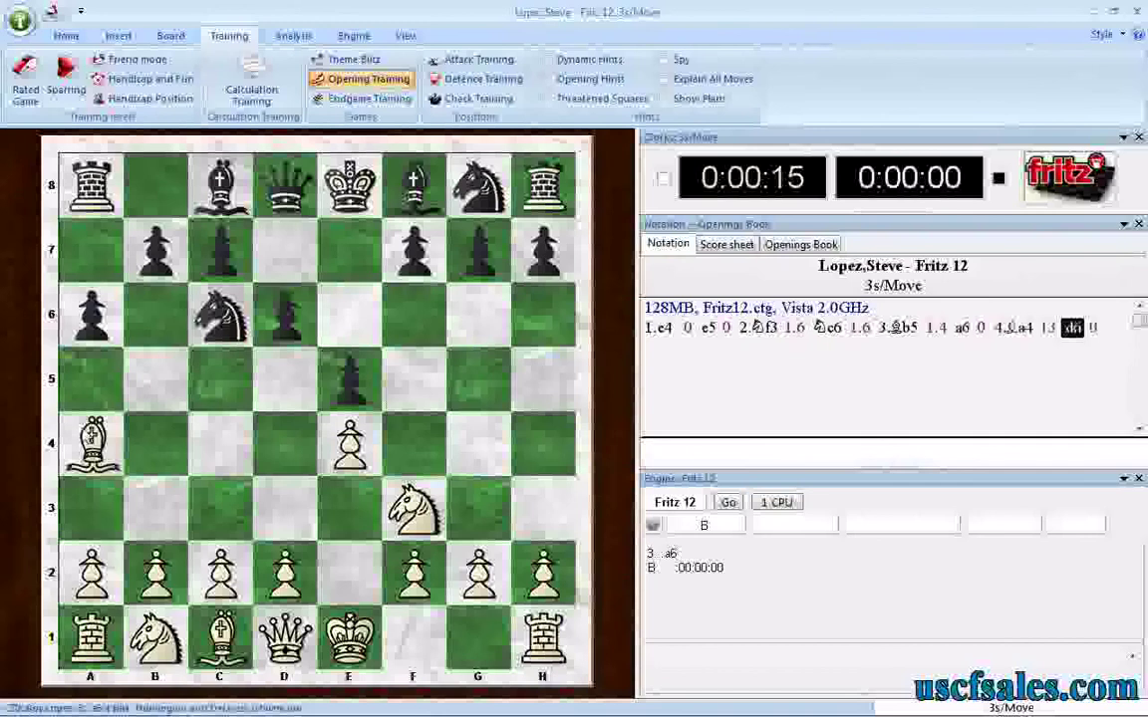
pyautogui.moveTo(284, 638); pyautogui.dragTo(349, 572)
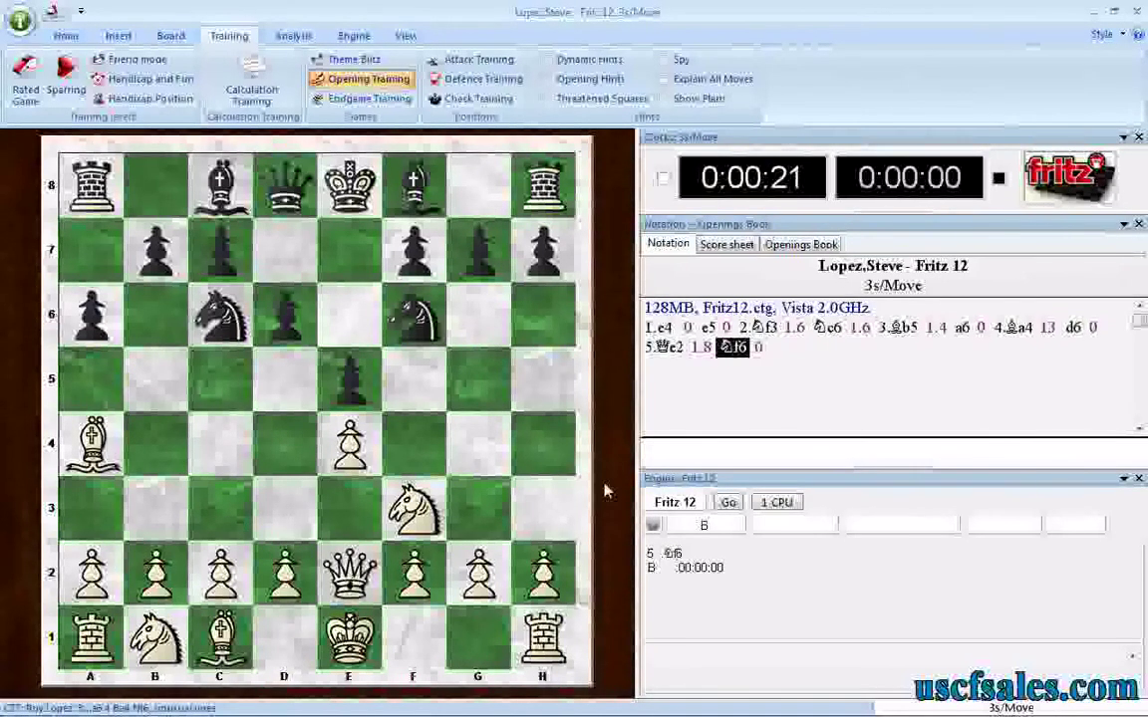
# - Switch Opening Training off and reopen its setup on Ruy Lopez
pyautogui.click(390, 84)
pyautogui.click(646, 404)
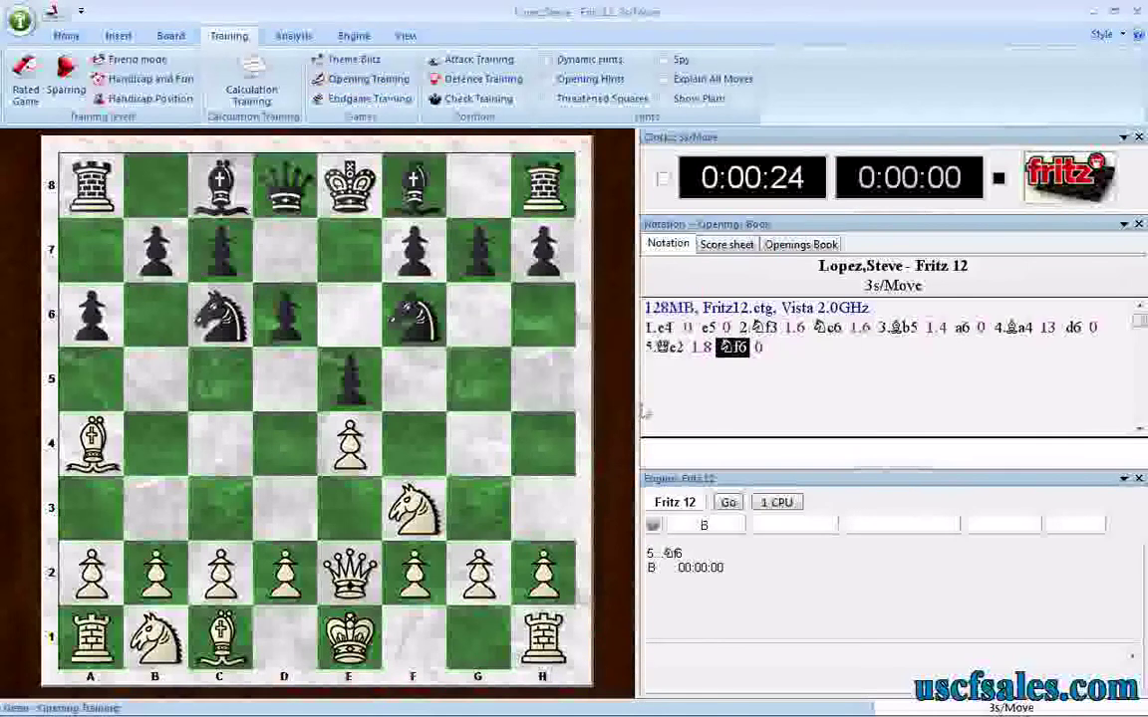
pyautogui.click(364, 88)
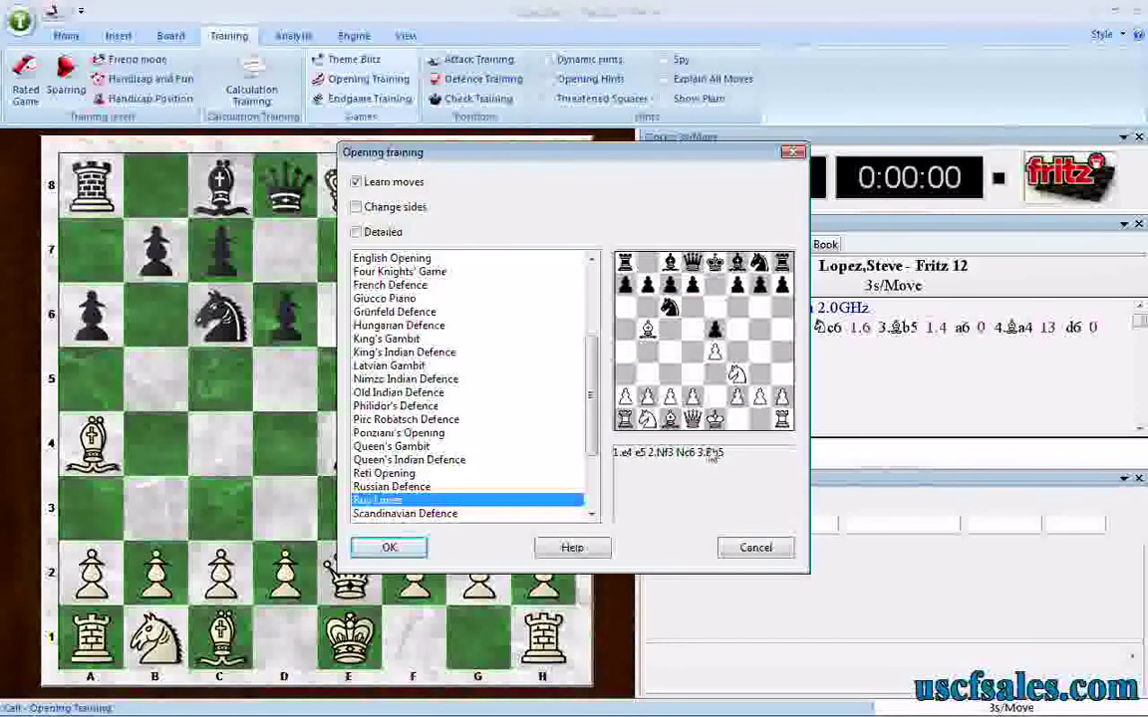
# - Start Ruy Lopez training with Learn moves on and play 1.d4, drawing the coach's warning
pyautogui.click(356, 182)
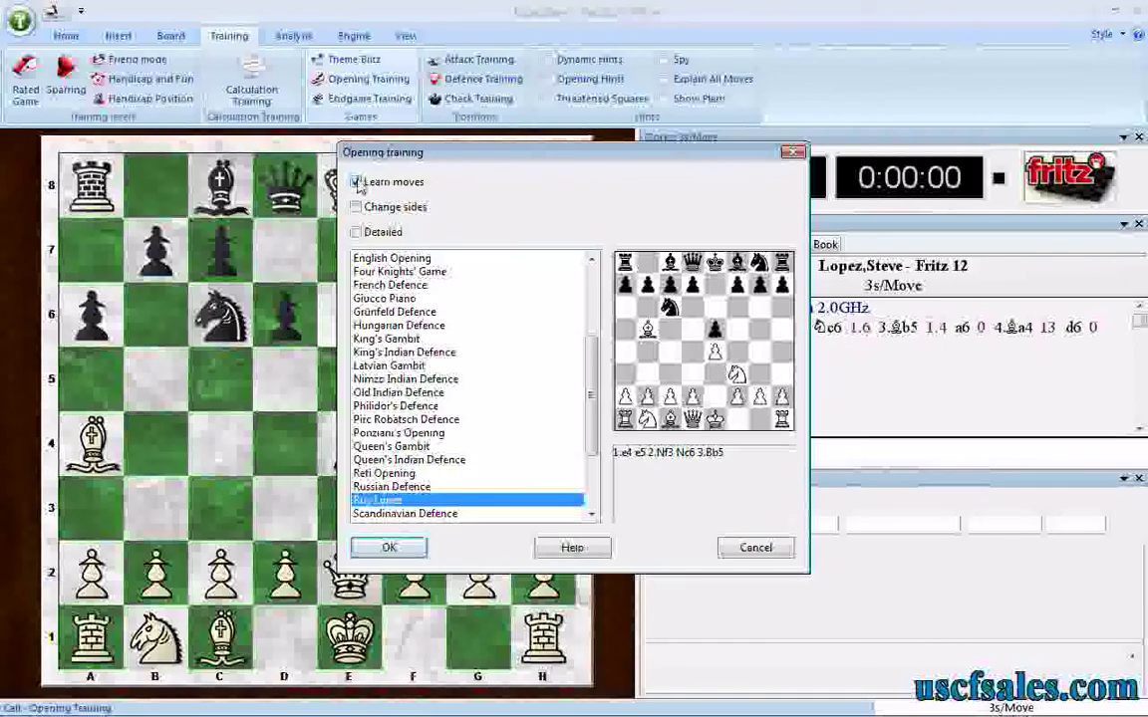
pyautogui.click(424, 546)
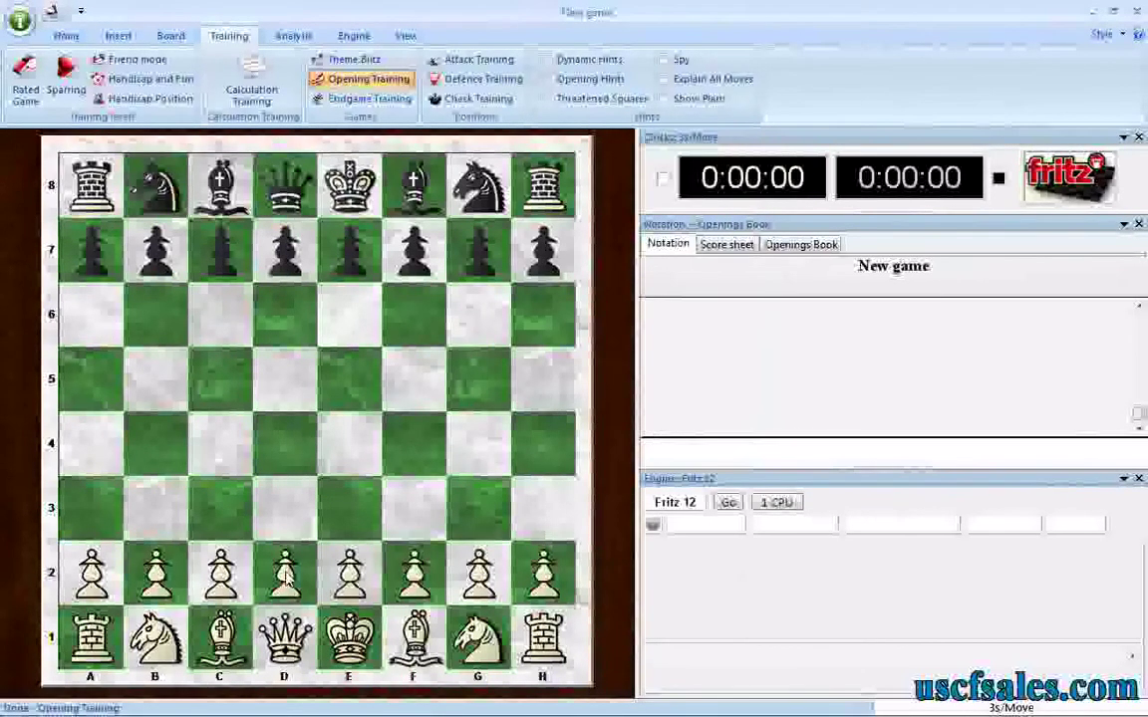
pyautogui.moveTo(285, 577); pyautogui.dragTo(287, 454)
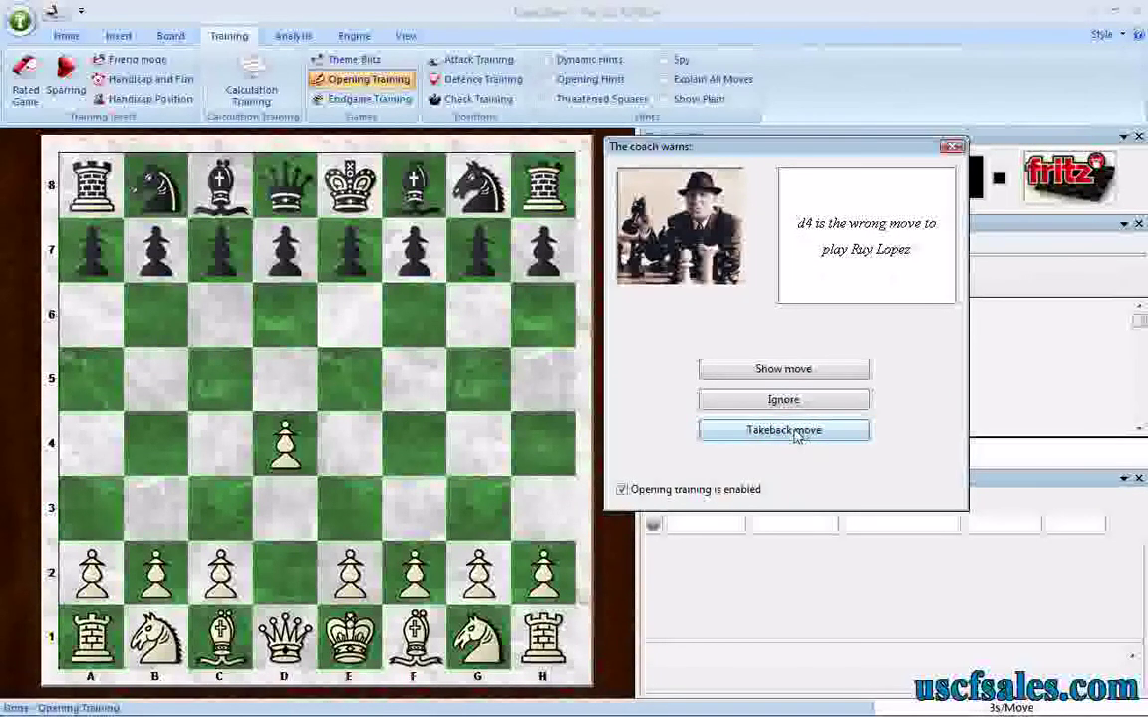
# - Take back 1.d4 and play e4, Nf3, Bb5, Ba4, Qe2, reaching 5.Qe2 Be7
pyautogui.click(790, 371)
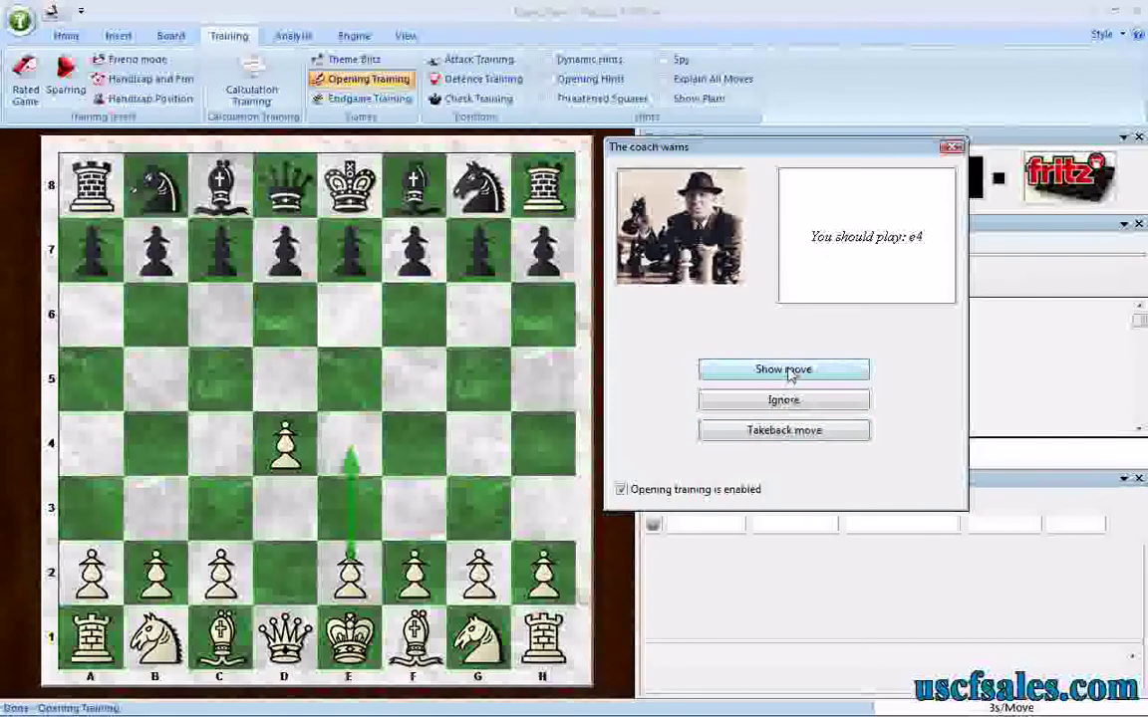
pyautogui.click(785, 431)
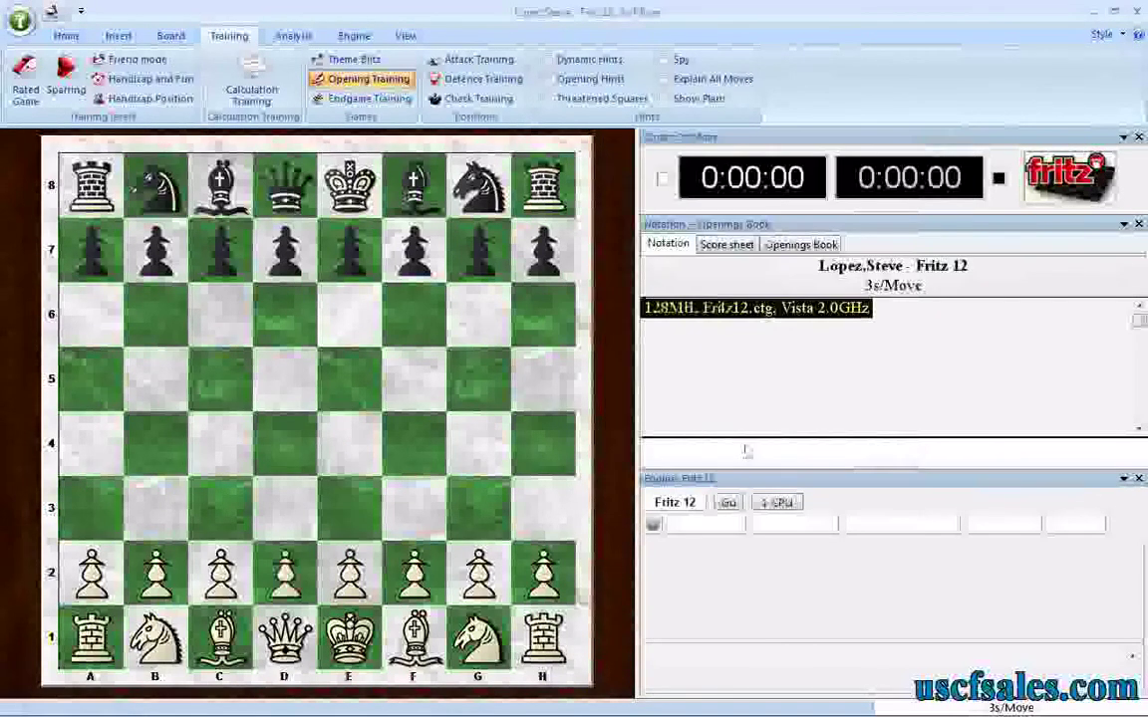
pyautogui.moveTo(349, 573); pyautogui.dragTo(349, 443)
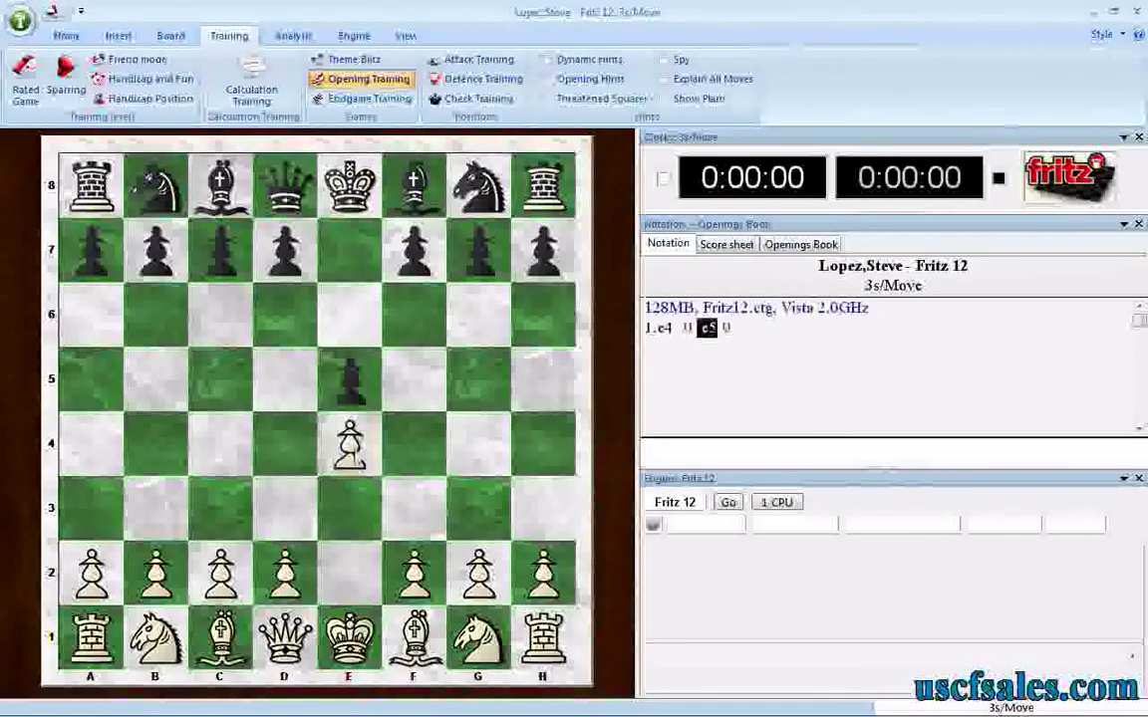
pyautogui.moveTo(477, 638); pyautogui.dragTo(412, 510)
pyautogui.moveTo(412, 638); pyautogui.dragTo(161, 387)
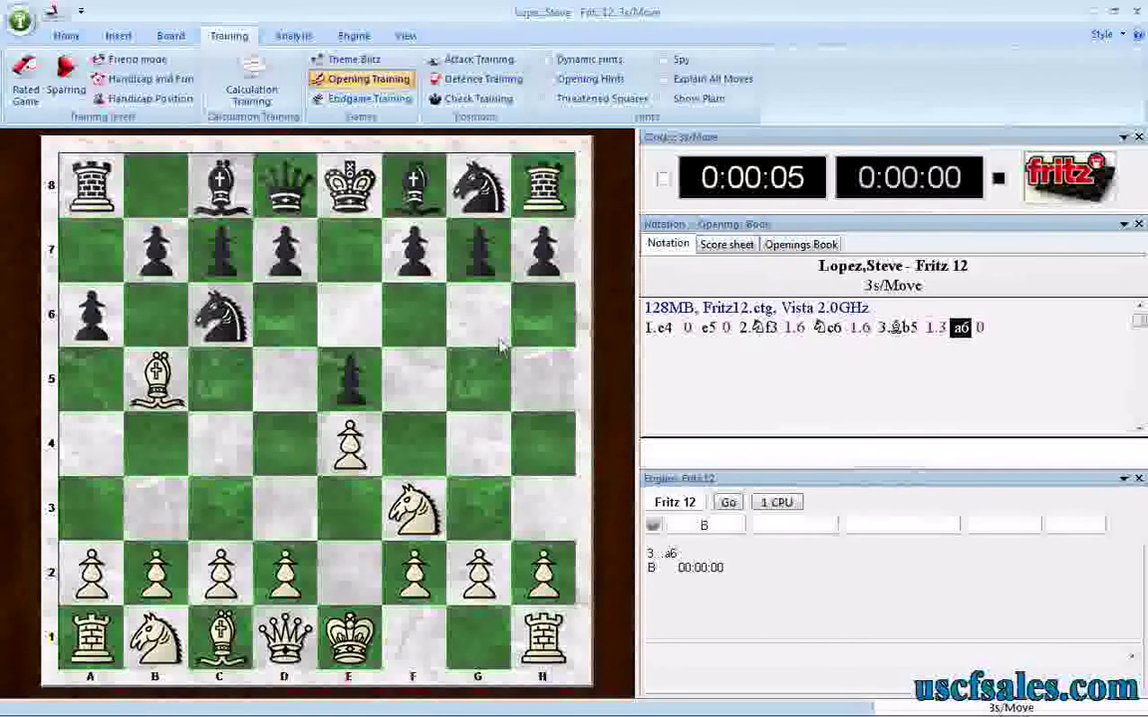
pyautogui.moveTo(156, 379); pyautogui.dragTo(92, 443)
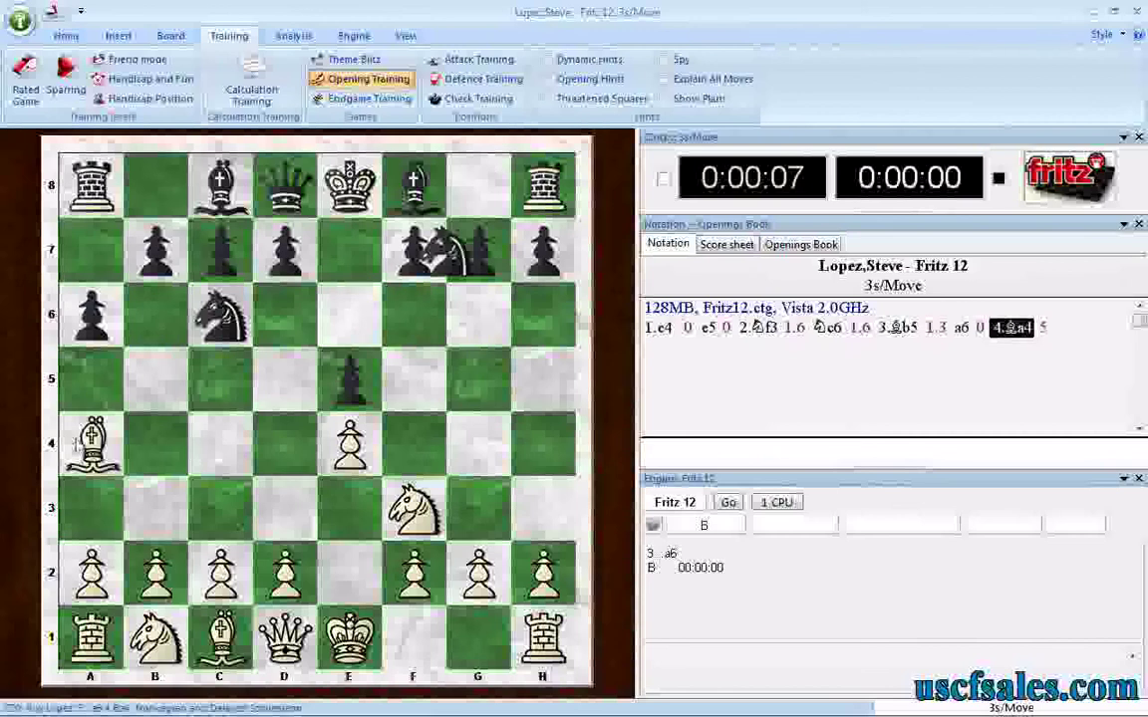
pyautogui.moveTo(284, 638); pyautogui.dragTo(366, 574)
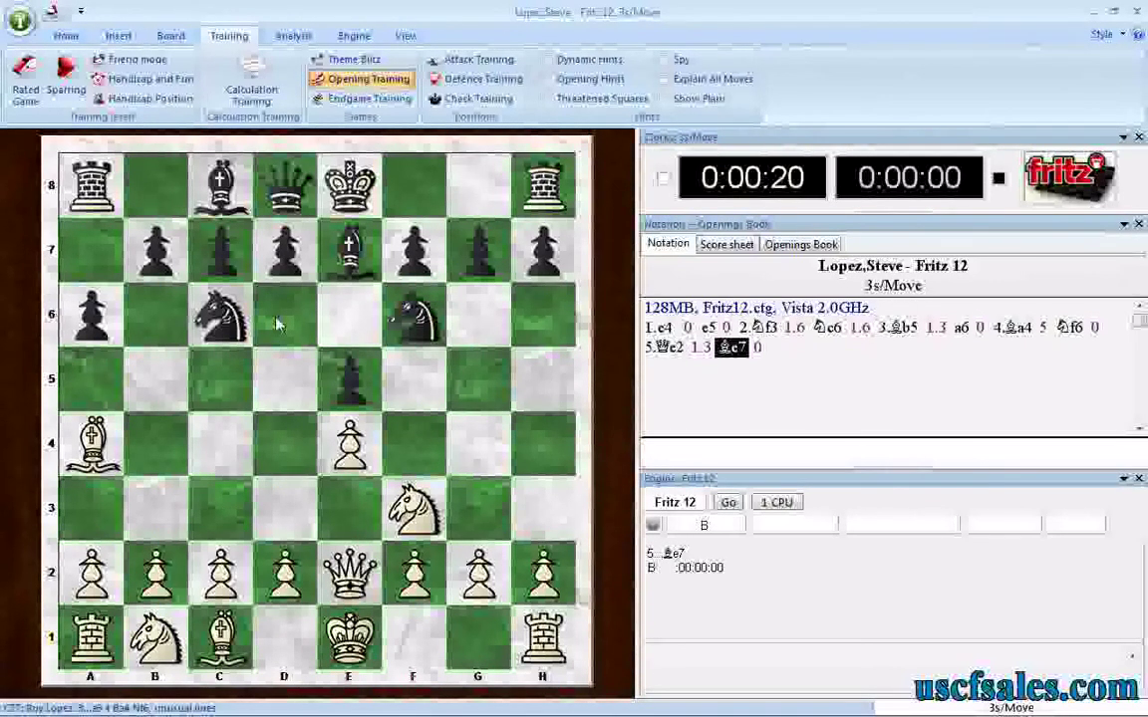
# - Switch Opening Training off and start a new game from the starting position
pyautogui.click(335, 86)
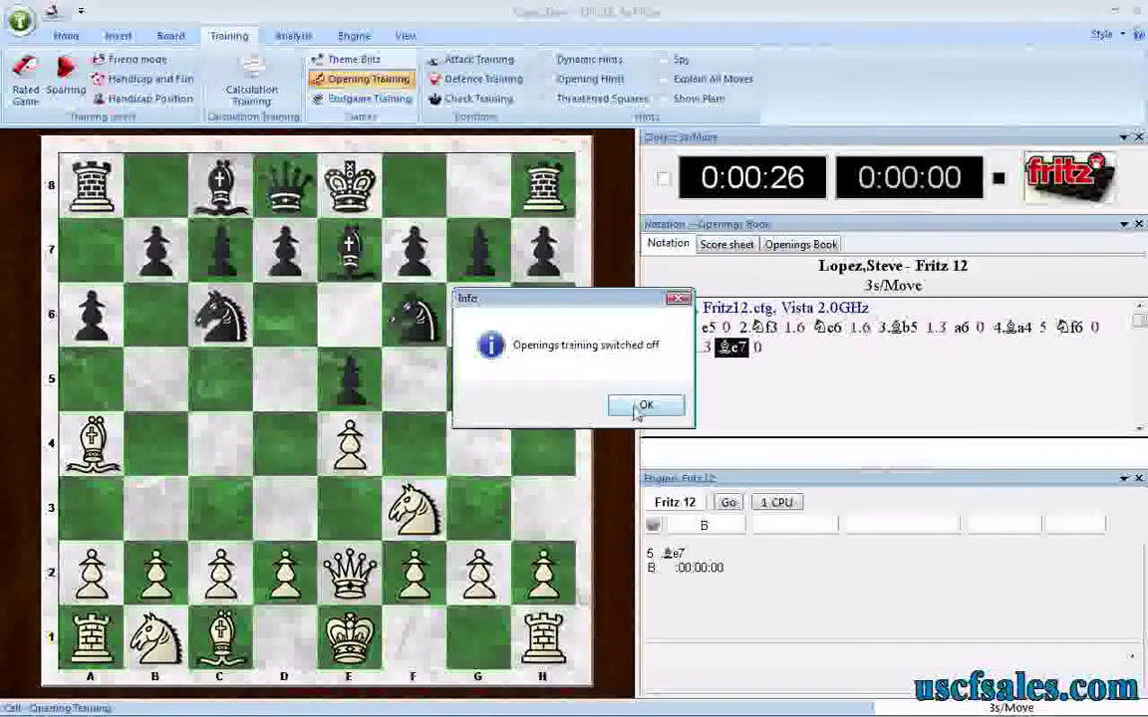
pyautogui.click(642, 406)
pyautogui.click(65, 36)
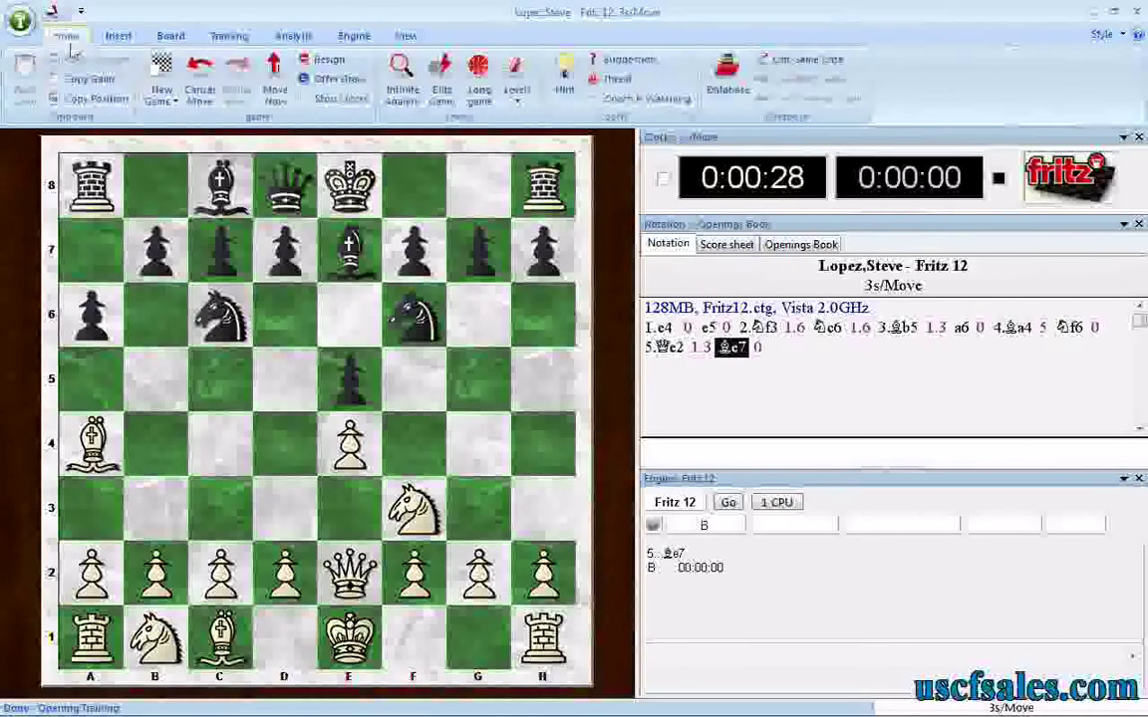
pyautogui.click(165, 78)
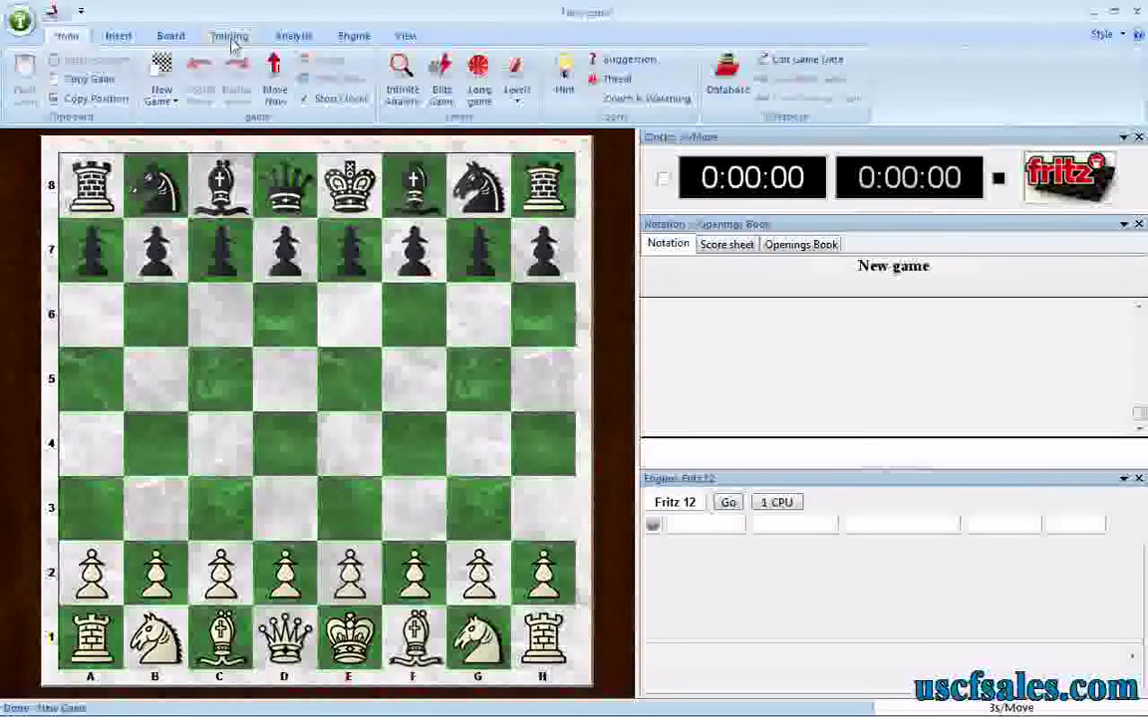
# - Start Opening Training on the Caro-Kann (1.e4 c6)
pyautogui.click(229, 37)
pyautogui.click(344, 80)
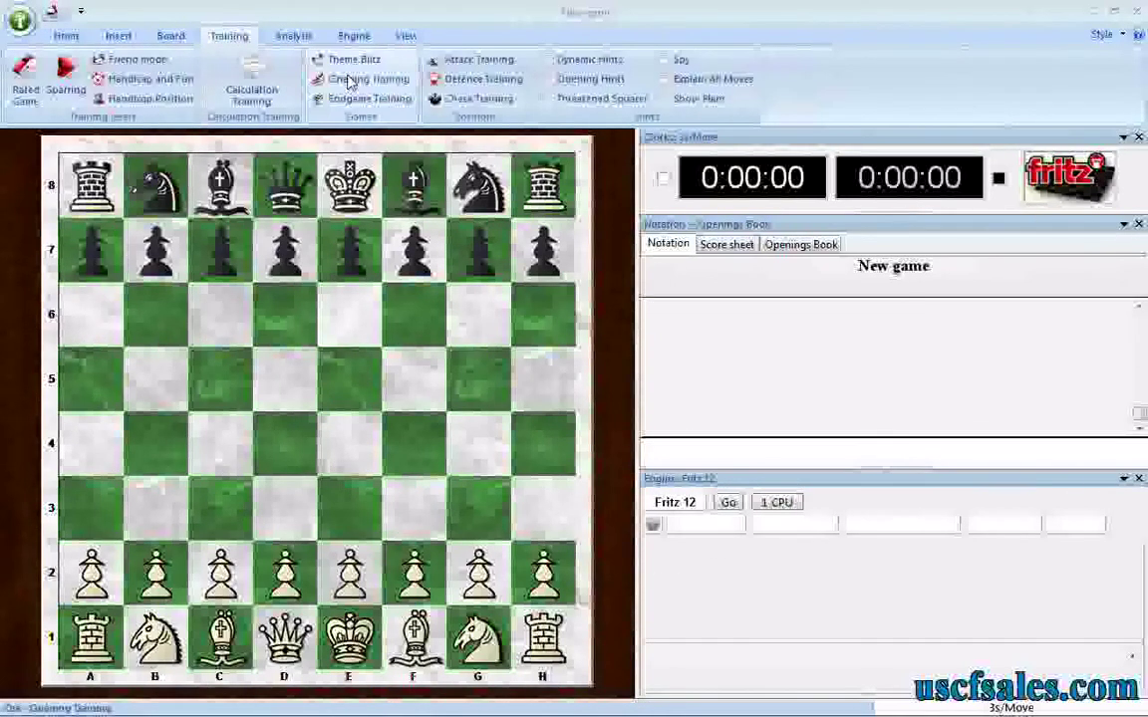
pyautogui.scroll(8, 533, 378)
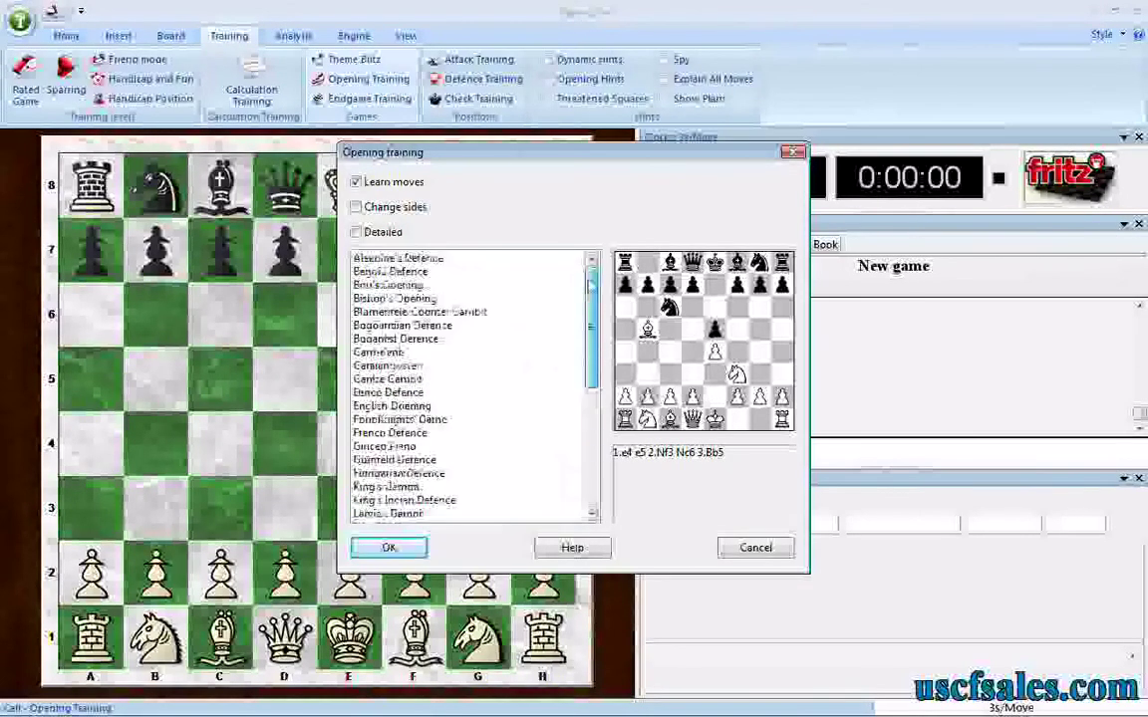
pyautogui.click(426, 259)
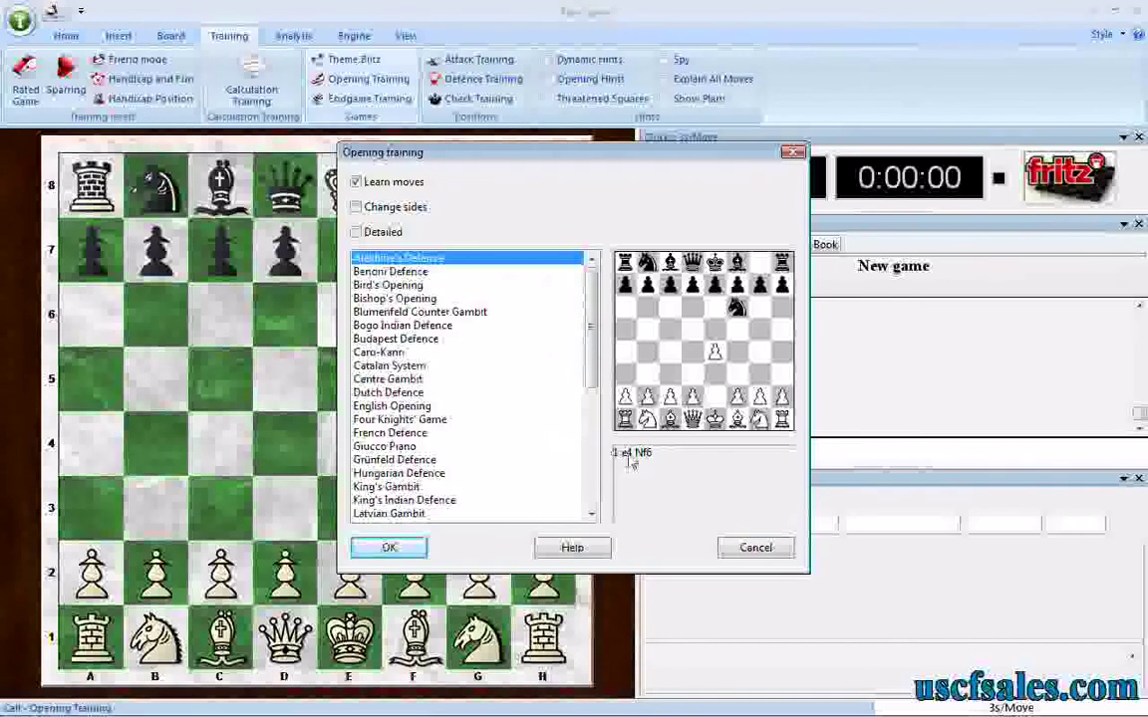
pyautogui.click(399, 353)
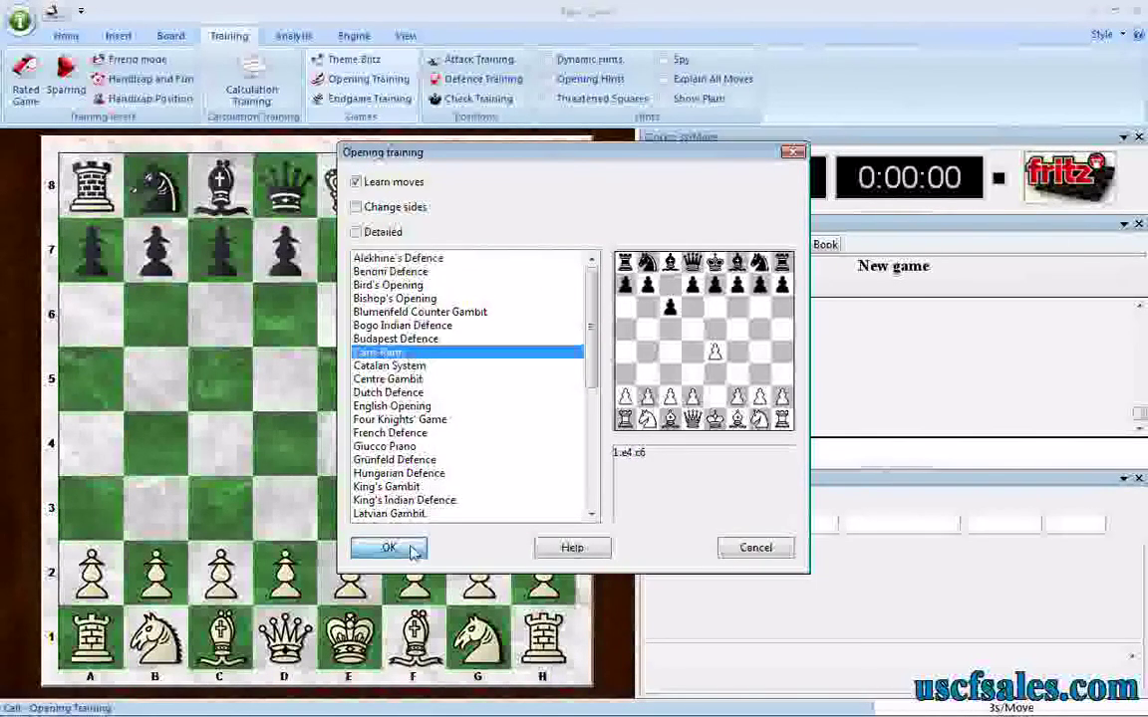
pyautogui.click(379, 547)
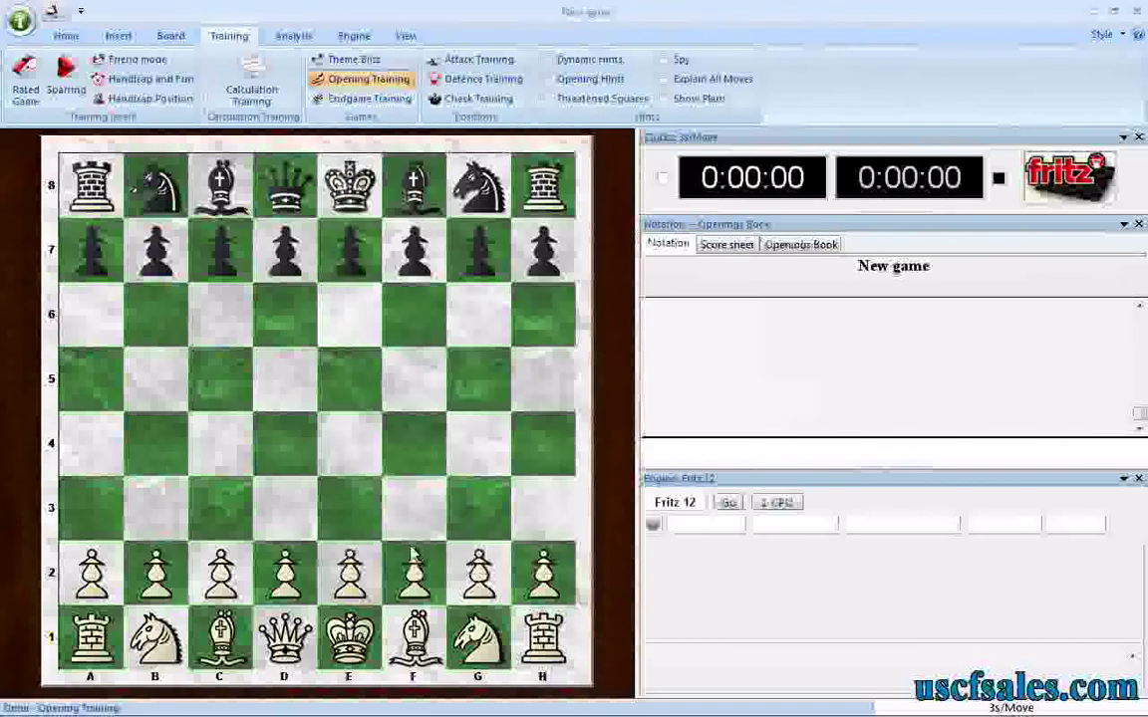
# - Play the Caro-Kann Advance Variation against the engine, reaching 1.e4 c6 2.d4 d5 3.e5 Bf5 4.Nf3 e6
pyautogui.moveTo(349, 570); pyautogui.dragTo(350, 448)
pyautogui.moveTo(284, 570); pyautogui.dragTo(349, 379)
pyautogui.moveTo(478, 637); pyautogui.dragTo(413, 508)
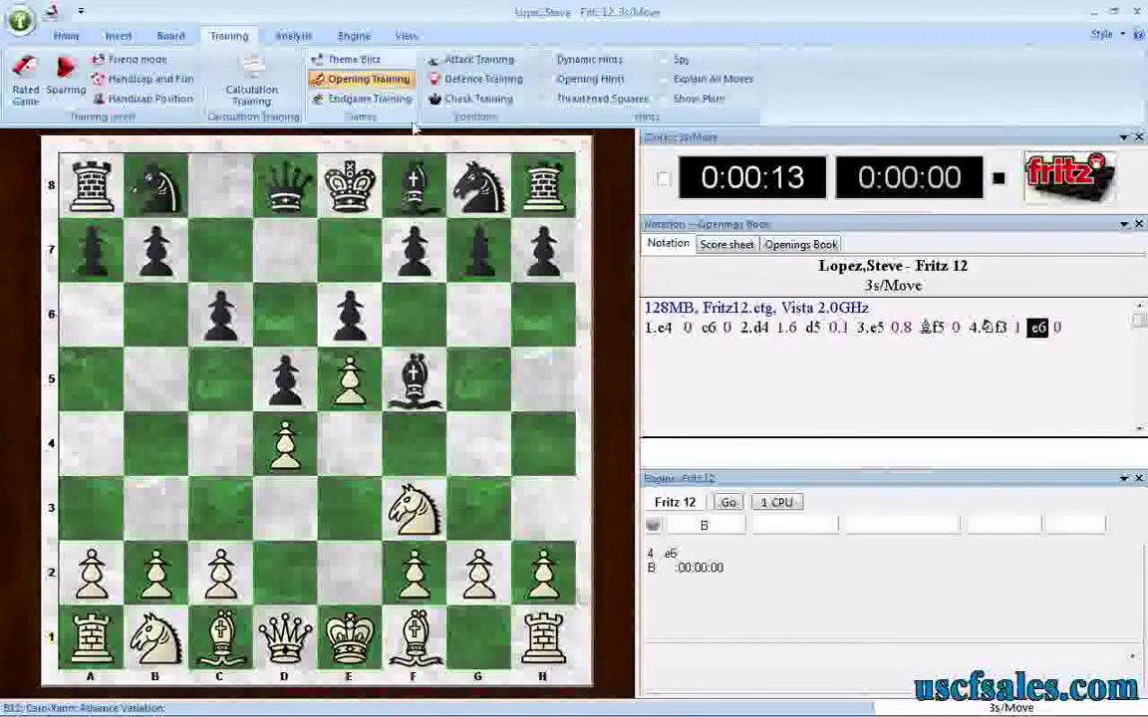
# - Switch Opening Training off and reopen its setup
pyautogui.click(368, 78)
pyautogui.click(647, 402)
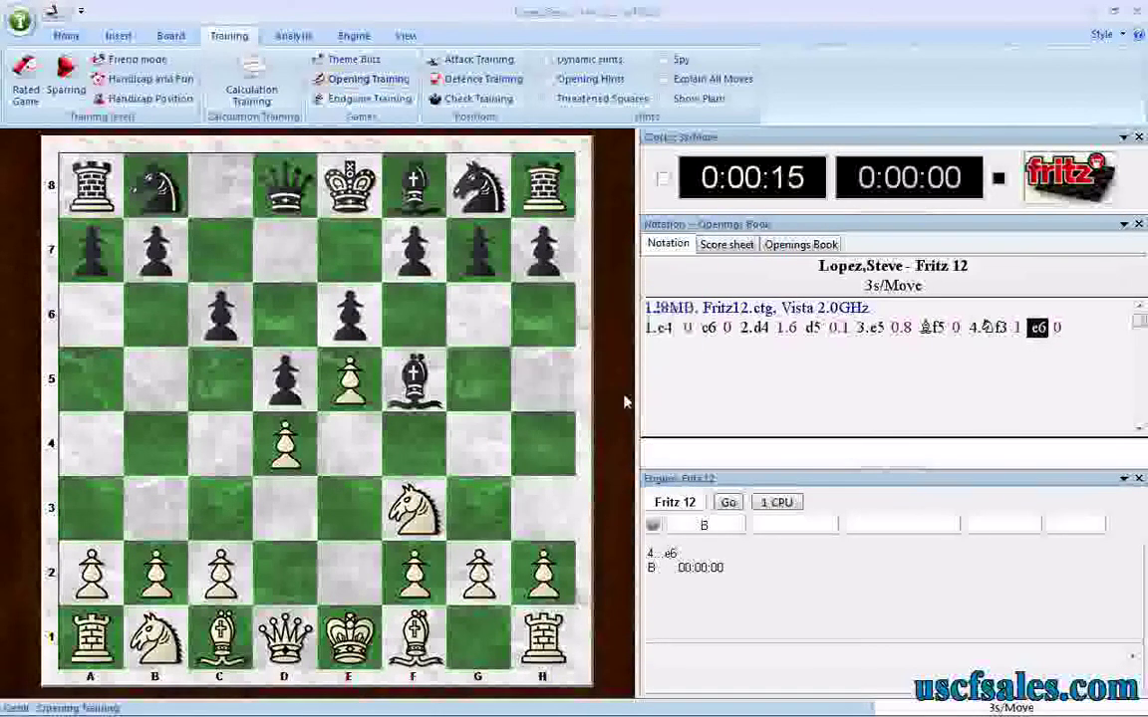
pyautogui.click(368, 79)
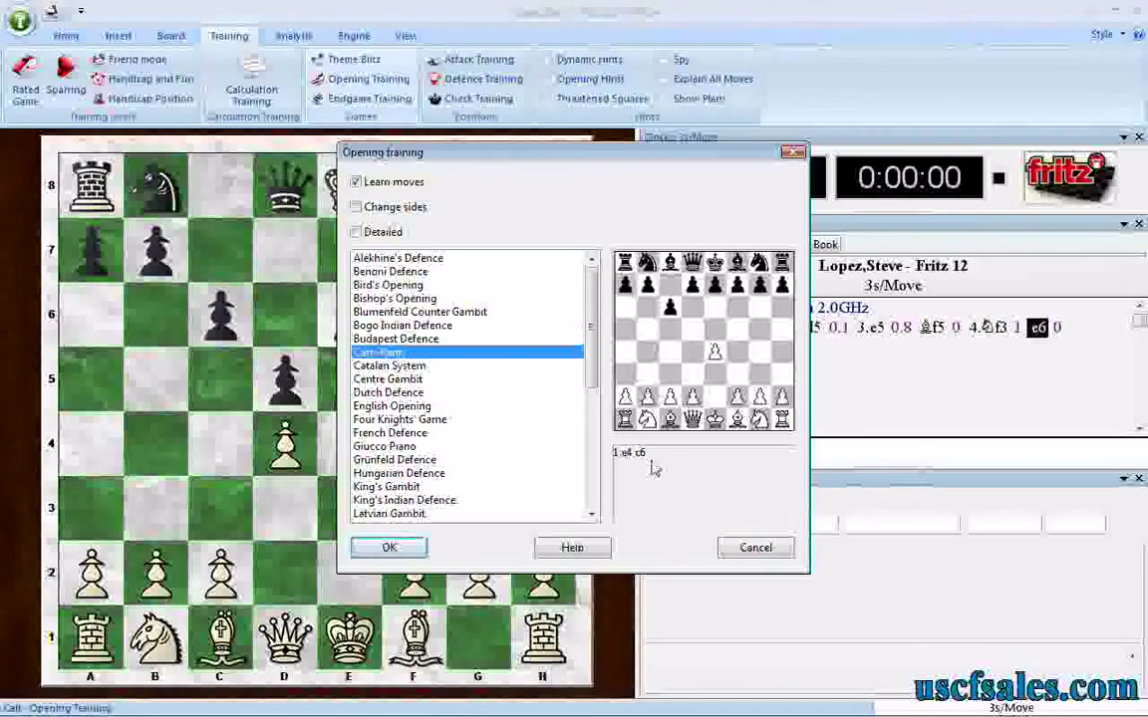
# - Restart Caro-Kann training with Learn moves off and replay d4 and e5 to reach 4.Nf3 e6
pyautogui.click(355, 183)
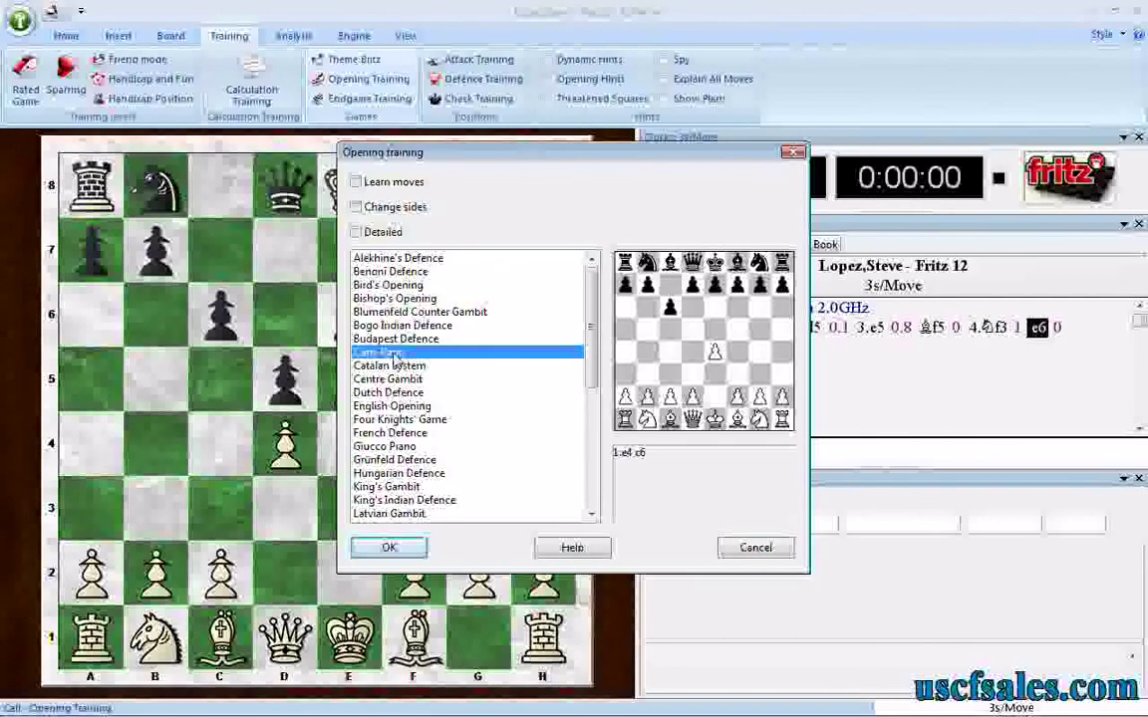
pyautogui.click(390, 548)
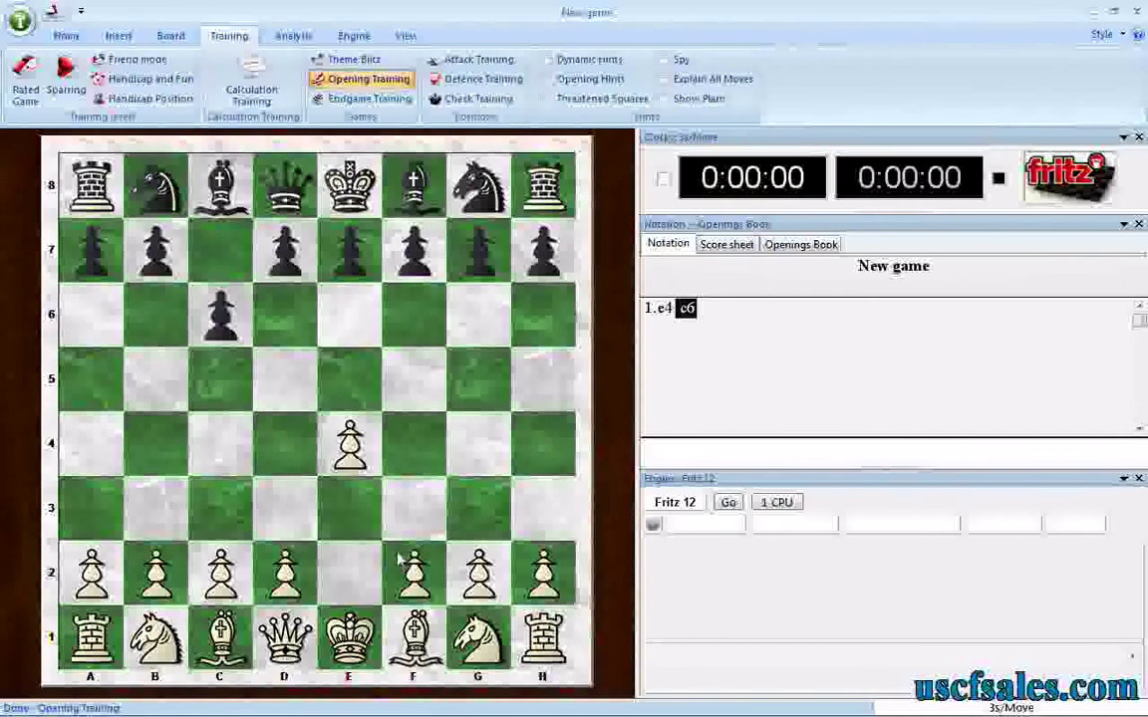
pyautogui.moveTo(284, 570); pyautogui.dragTo(348, 379)
pyautogui.moveTo(476, 629); pyautogui.dragTo(431, 530)
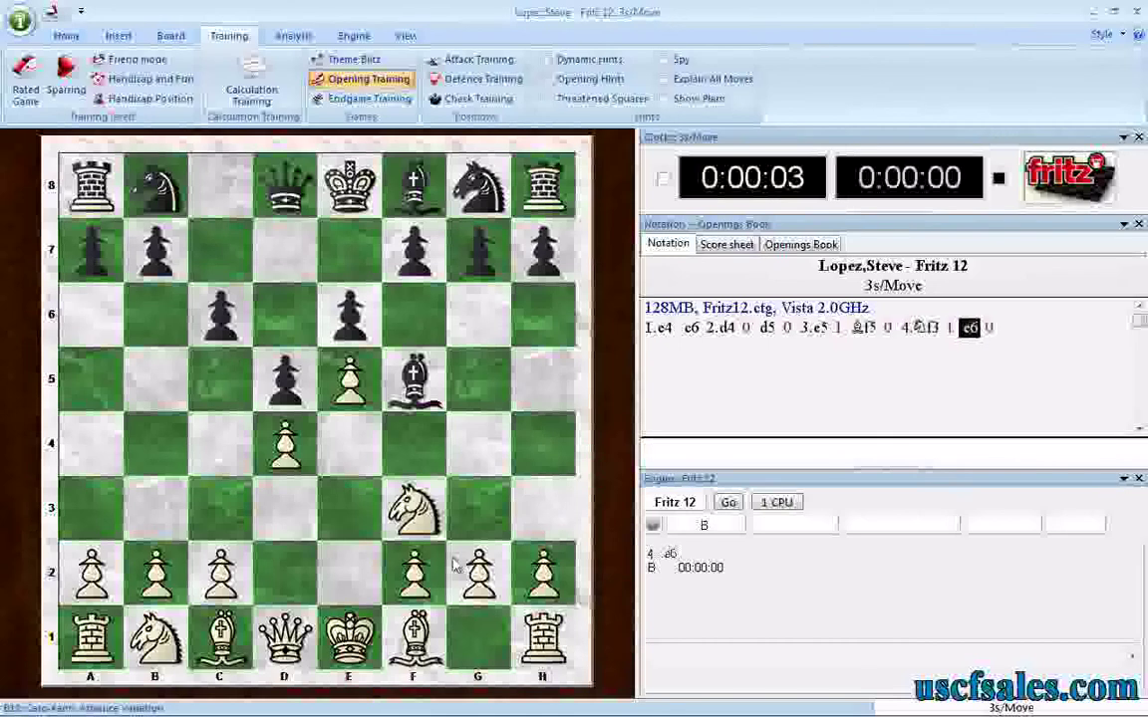